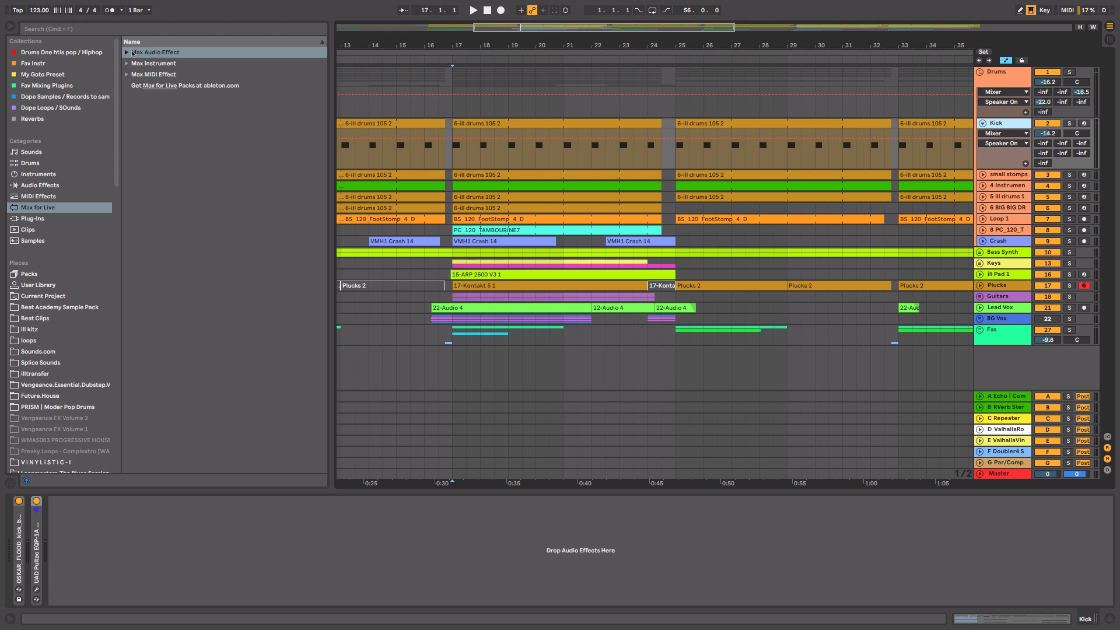
# - Insert the blank Max Audio Effect device on the Kick track and delete it again
pyautogui.click(126, 53)
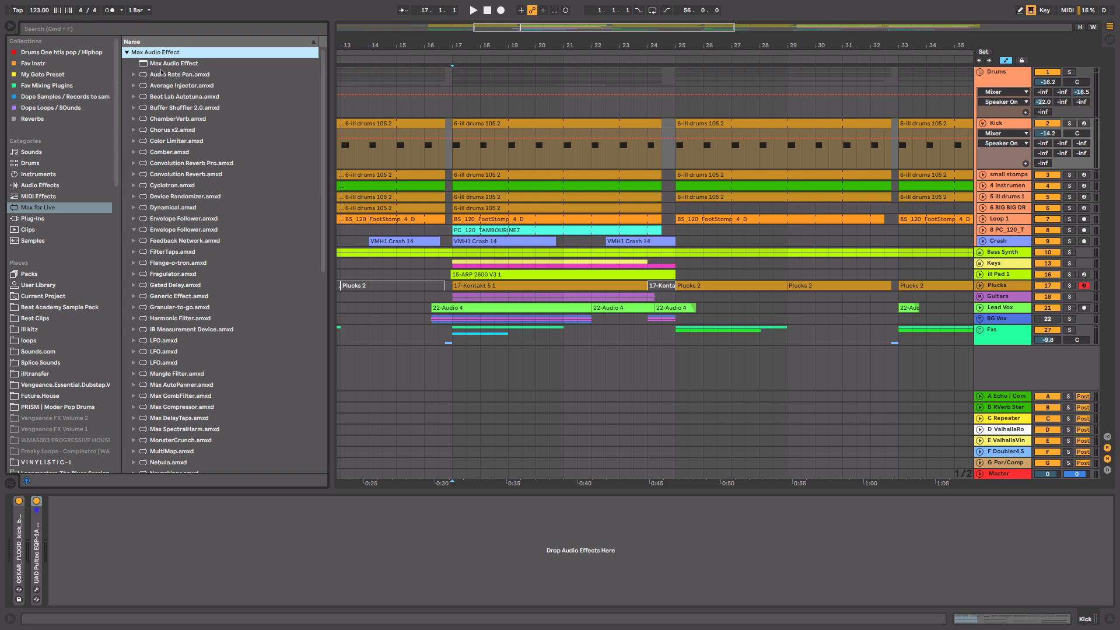
pyautogui.moveTo(161, 65); pyautogui.dragTo(222, 545)
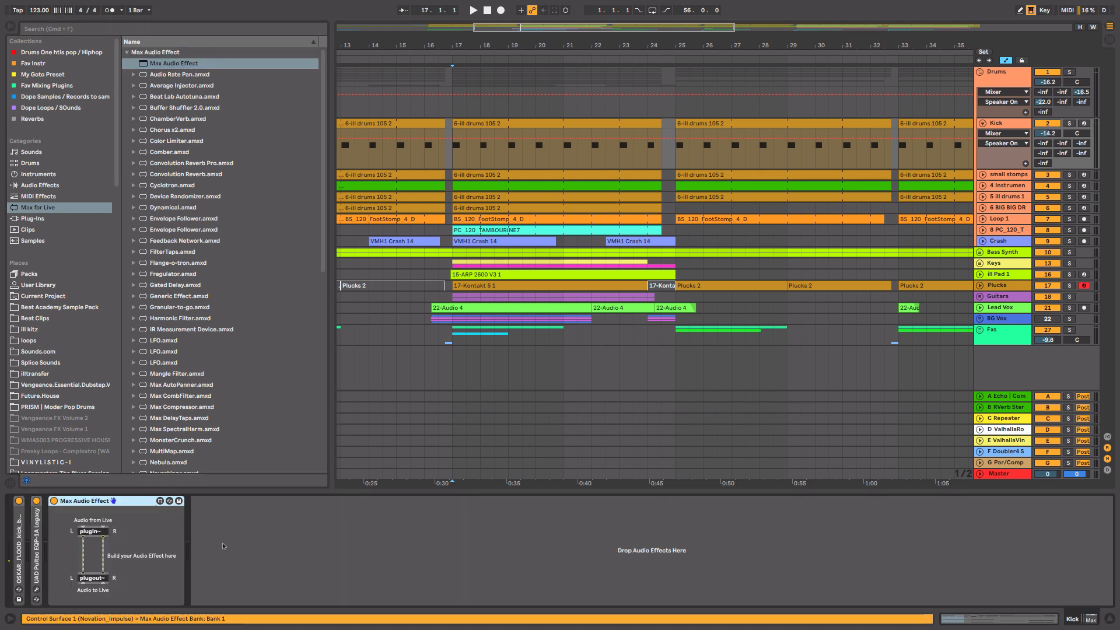
pyautogui.click(159, 500)
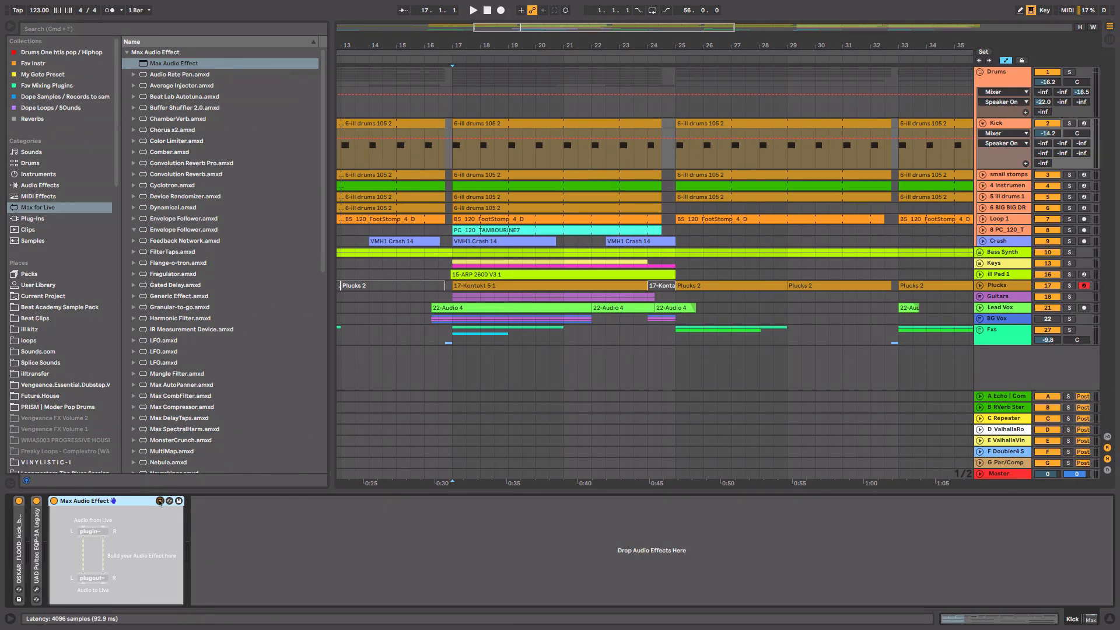
pyautogui.click(159, 501)
pyautogui.click(135, 502)
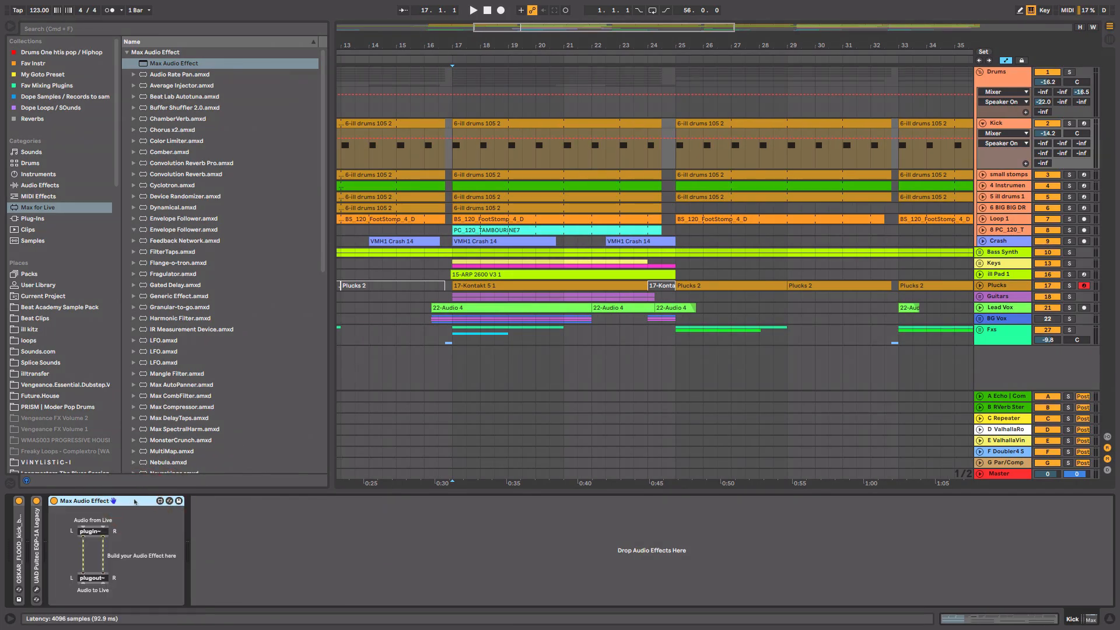
pyautogui.press('Delete')
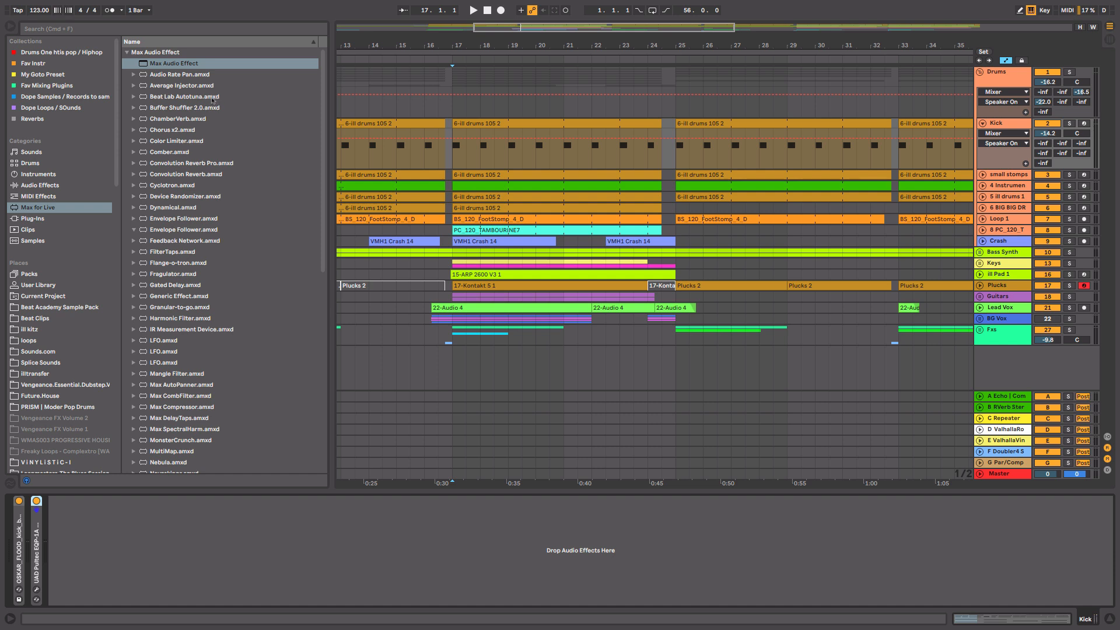
# - Add the Envelope Follower device from the Max audio effects to the Kick track
pyautogui.click(130, 54)
pyautogui.click(130, 54)
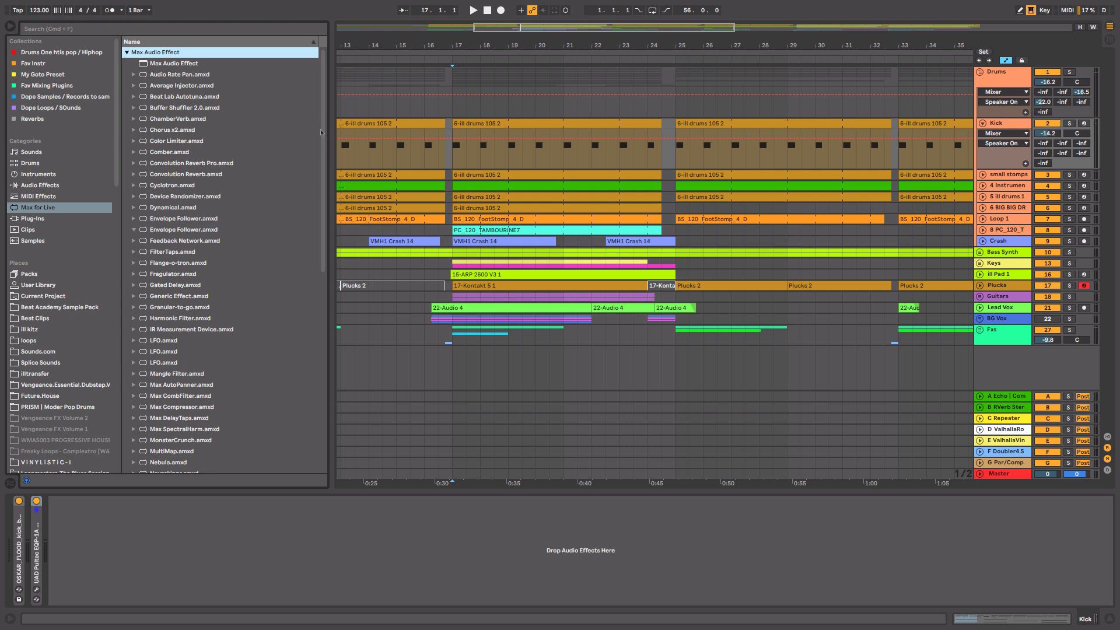
pyautogui.moveTo(322, 135); pyautogui.dragTo(322, 141)
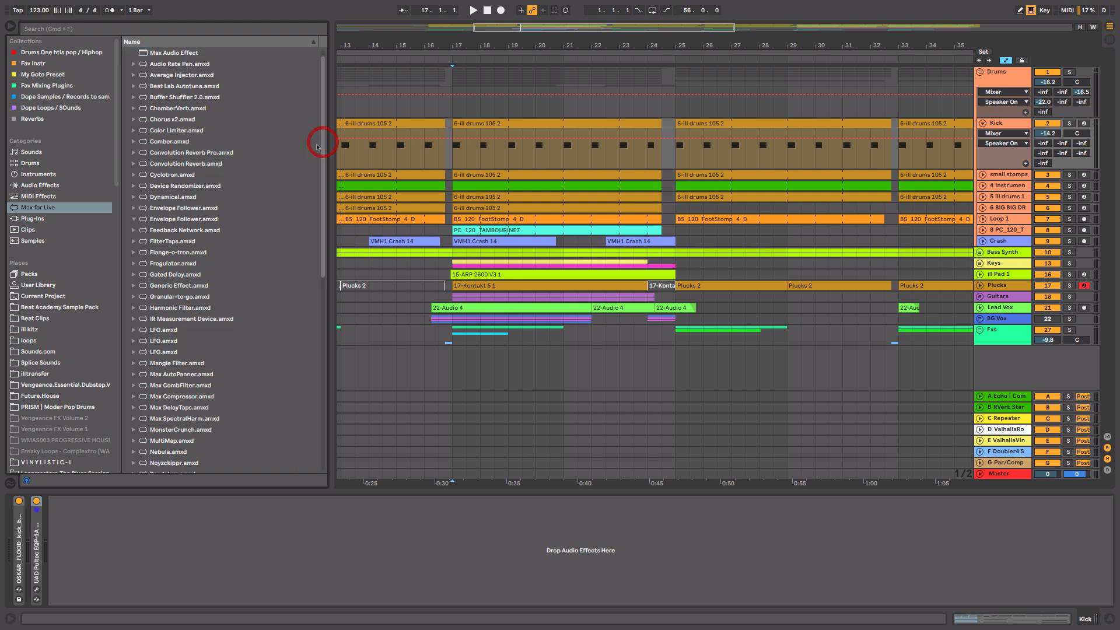
pyautogui.click(182, 221)
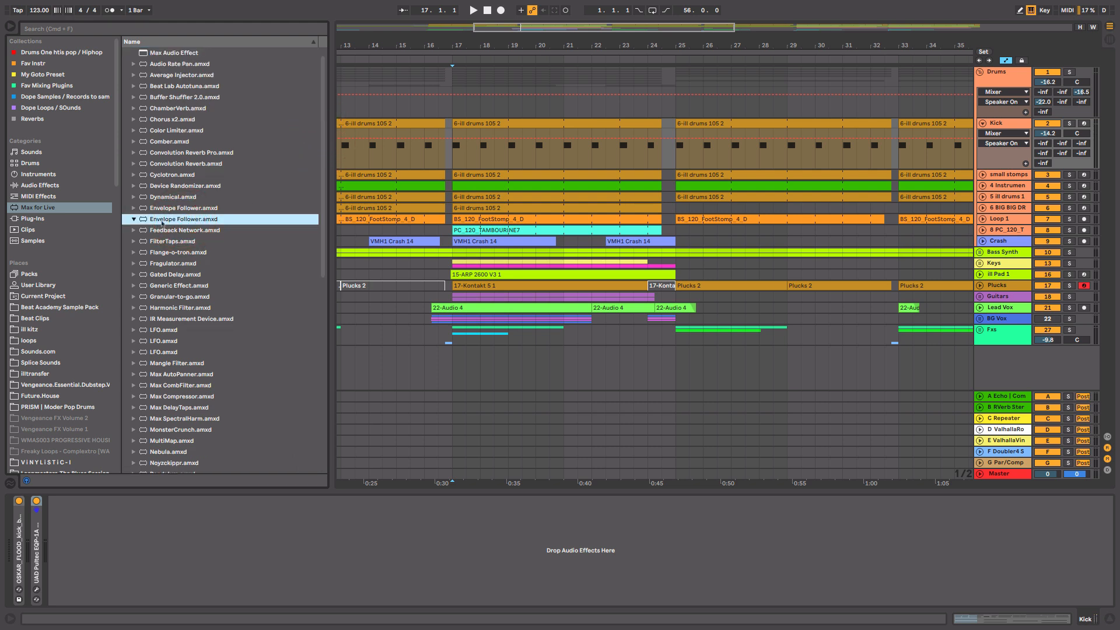
pyautogui.click(1011, 124)
pyautogui.moveTo(1012, 123); pyautogui.dragTo(1010, 124)
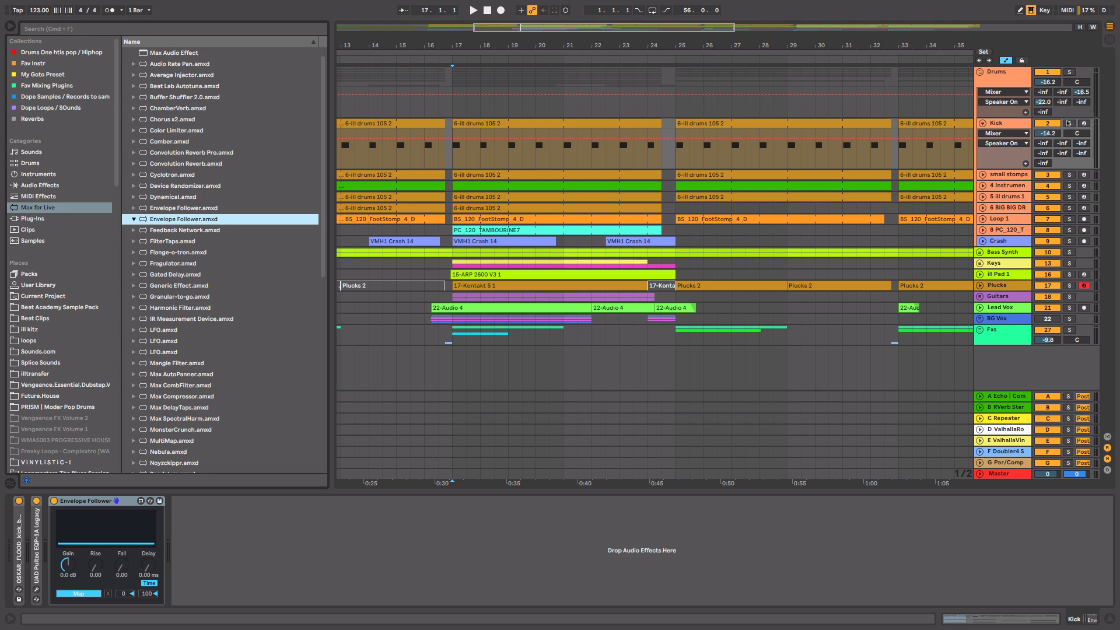
# - In the Lead Vox track's EQ 8, flatten band 2 near 126 Hz and set band 1 to about 27.8 Hz
pyautogui.click(1010, 311)
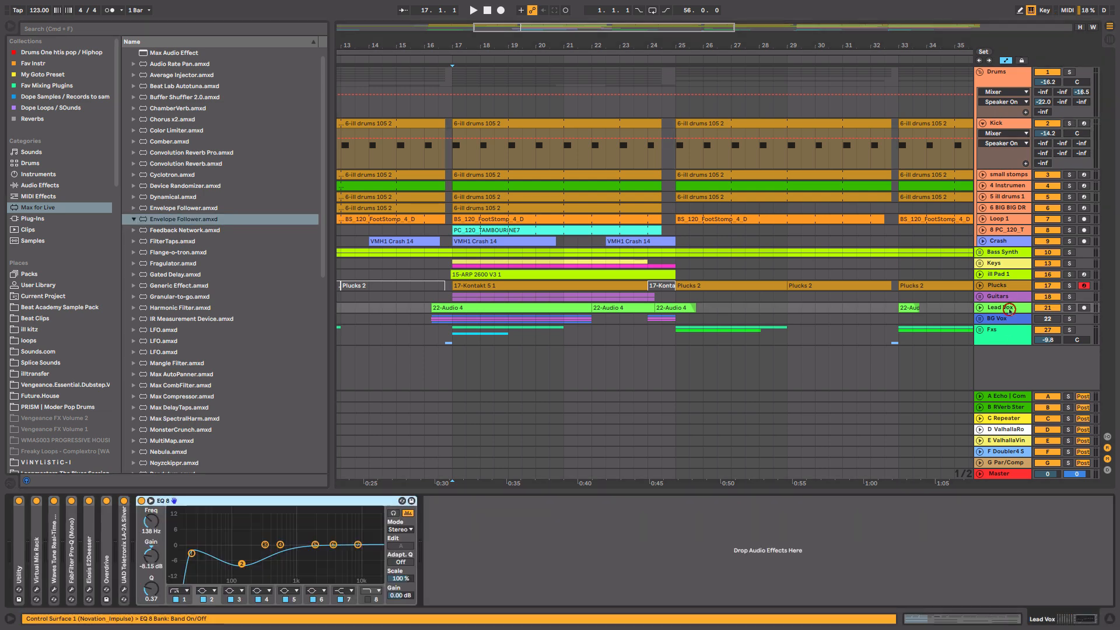
pyautogui.moveTo(242, 564); pyautogui.dragTo(198, 553)
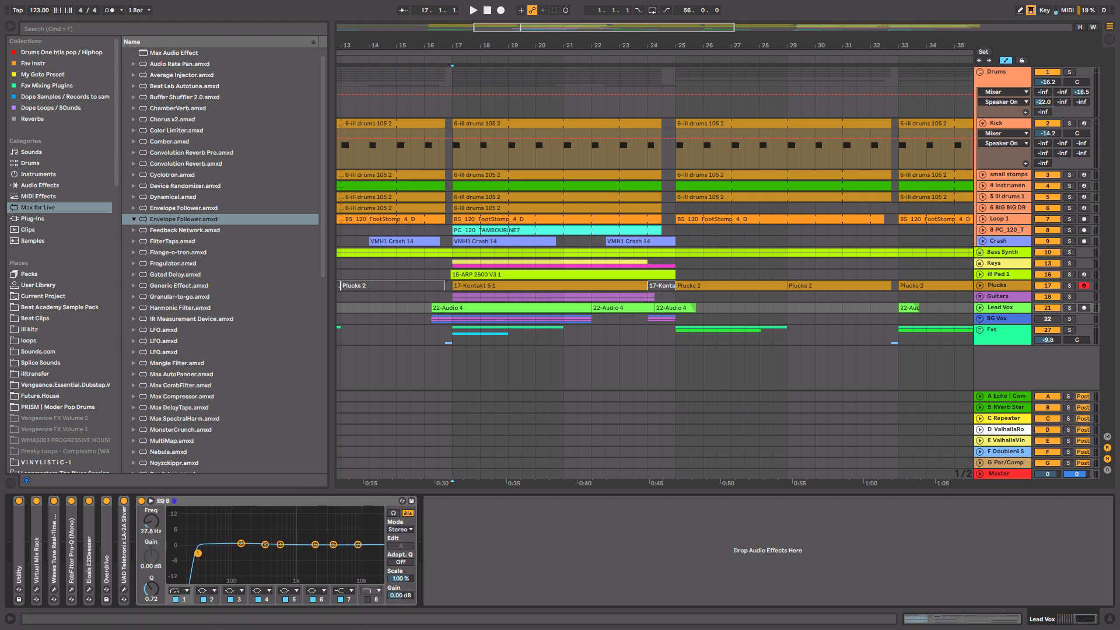
# - Map the Kick track's Envelope Follower to the gain of band 2 in the Lead Vox EQ 8
pyautogui.click(1014, 130)
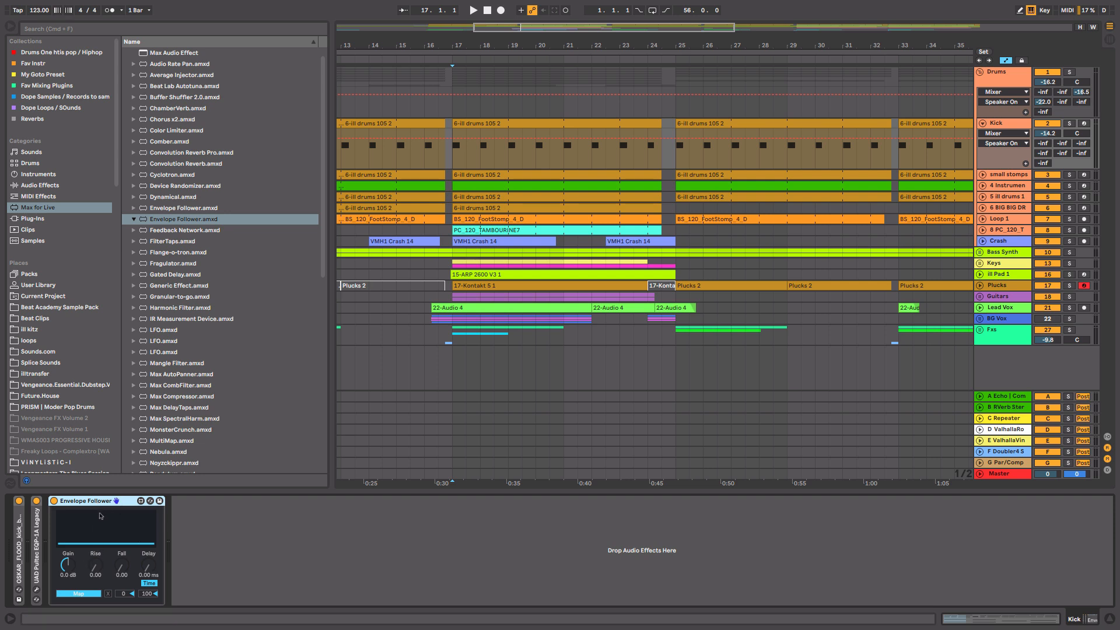
pyautogui.click(85, 595)
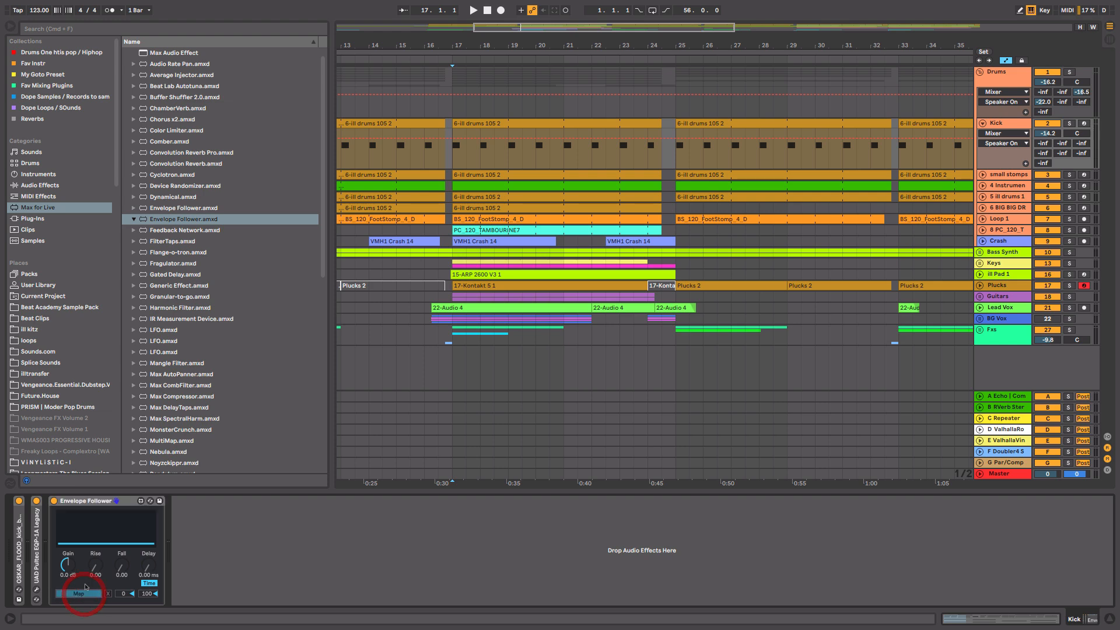
pyautogui.click(1007, 308)
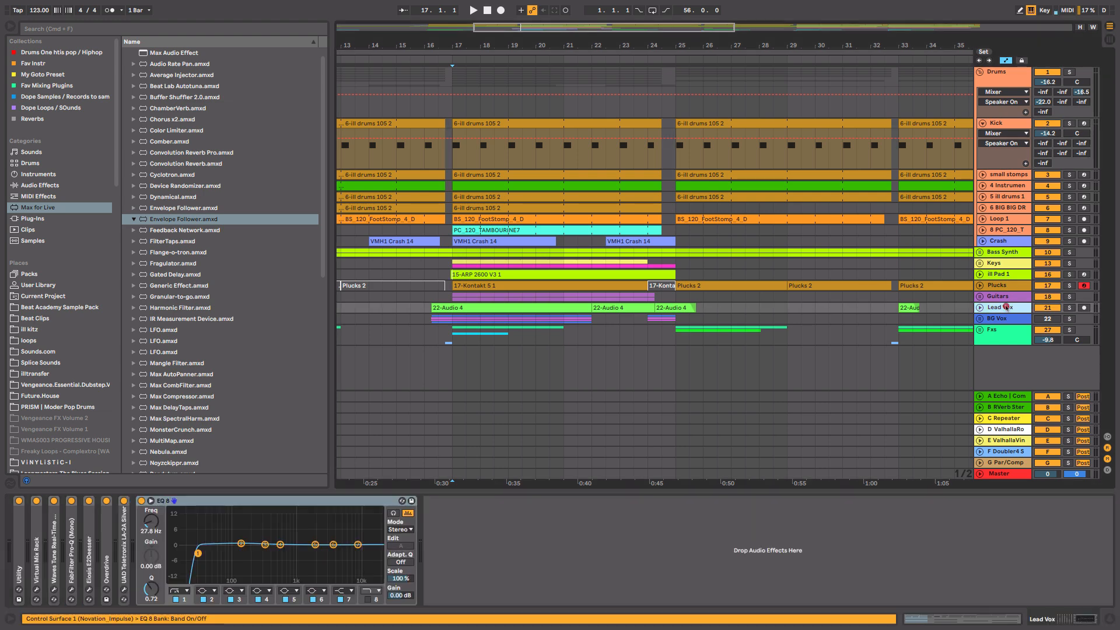
pyautogui.click(240, 545)
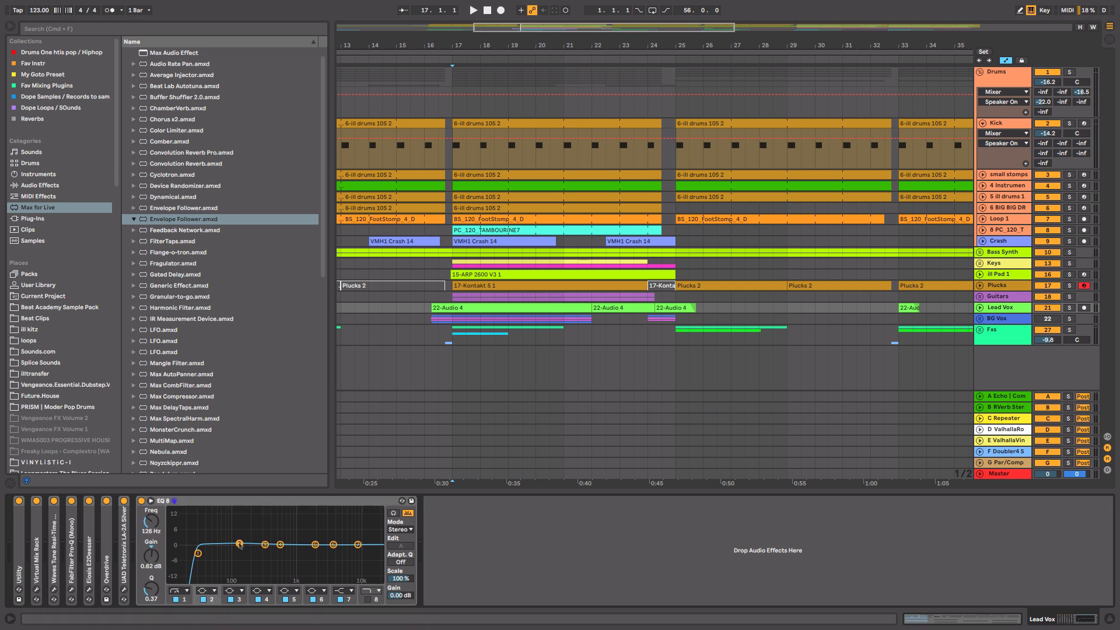
pyautogui.click(152, 554)
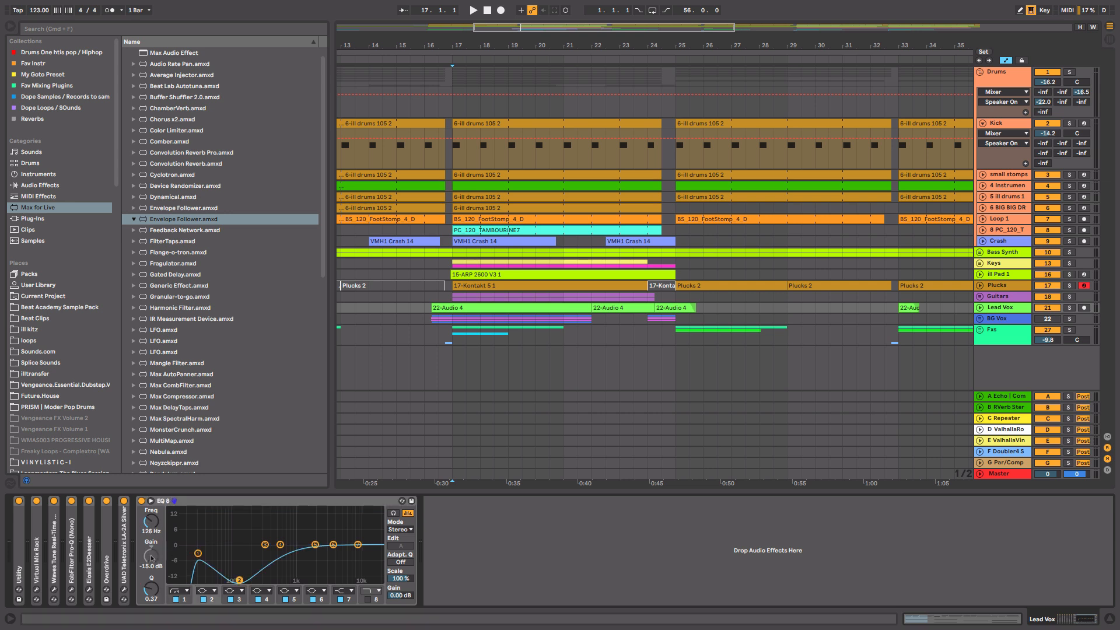
# - Set the gain of the Kick track's Envelope Follower to about -5.6 dB
pyautogui.click(1002, 123)
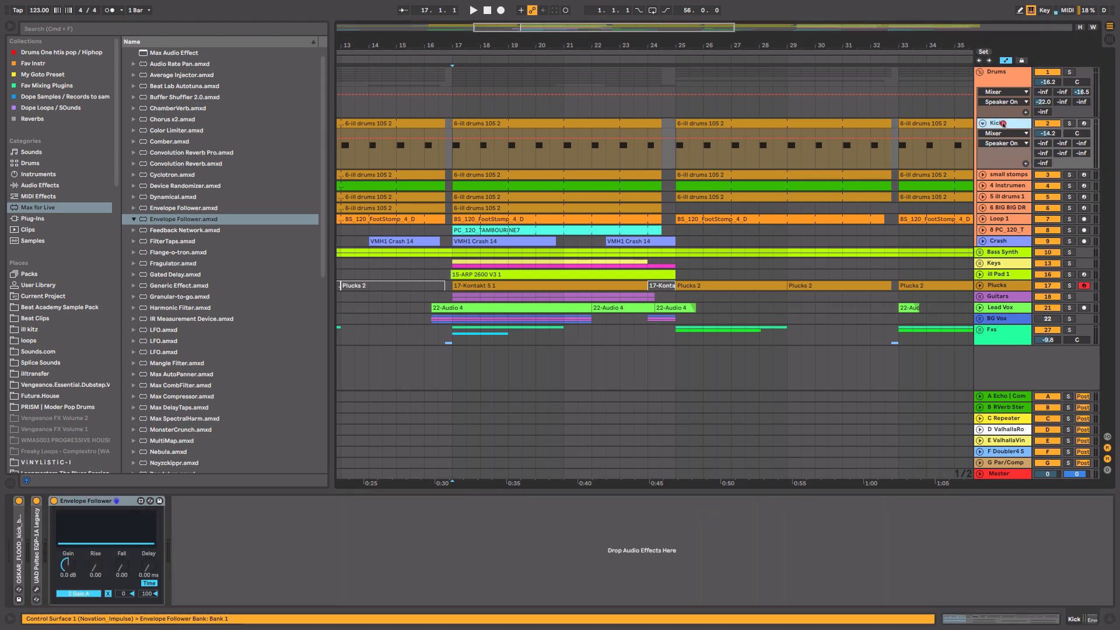
pyautogui.moveTo(67, 565); pyautogui.dragTo(69, 586)
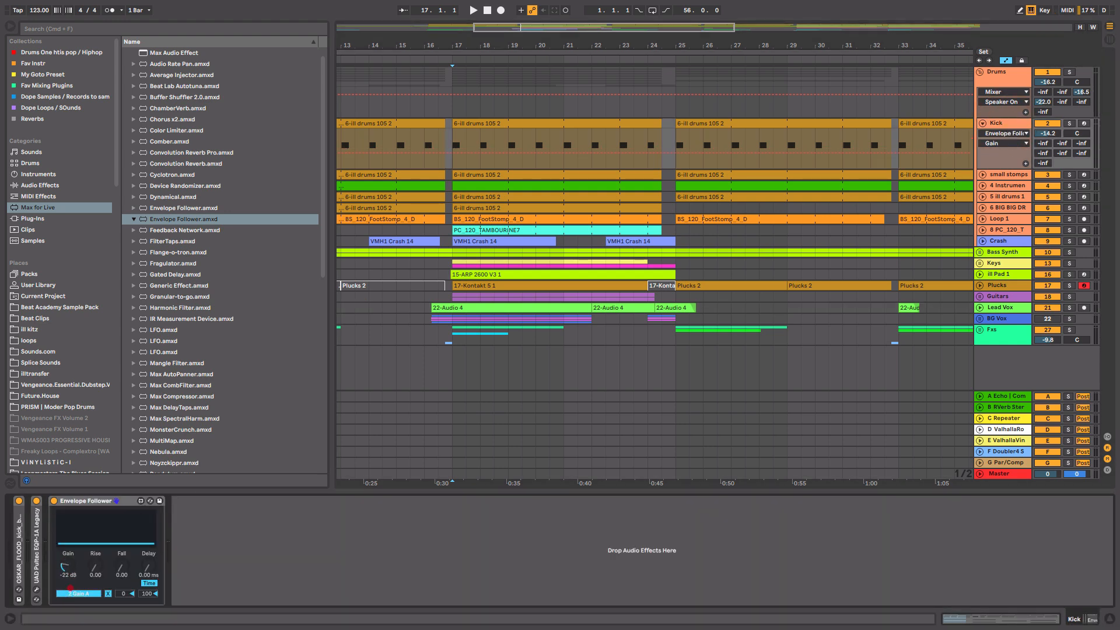
pyautogui.click(999, 308)
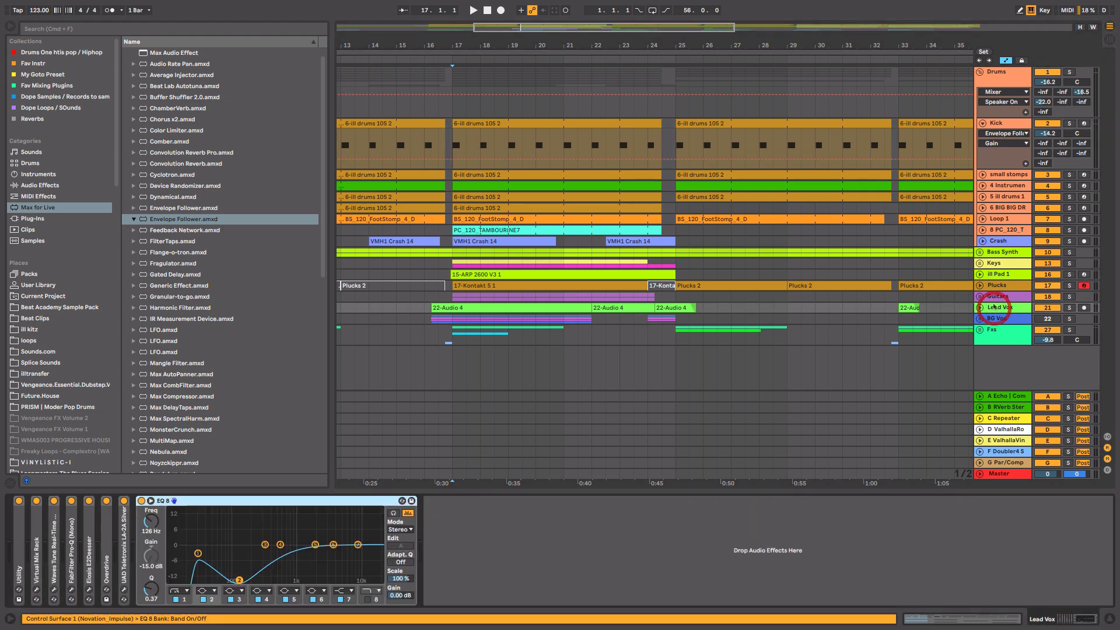
pyautogui.click(1014, 121)
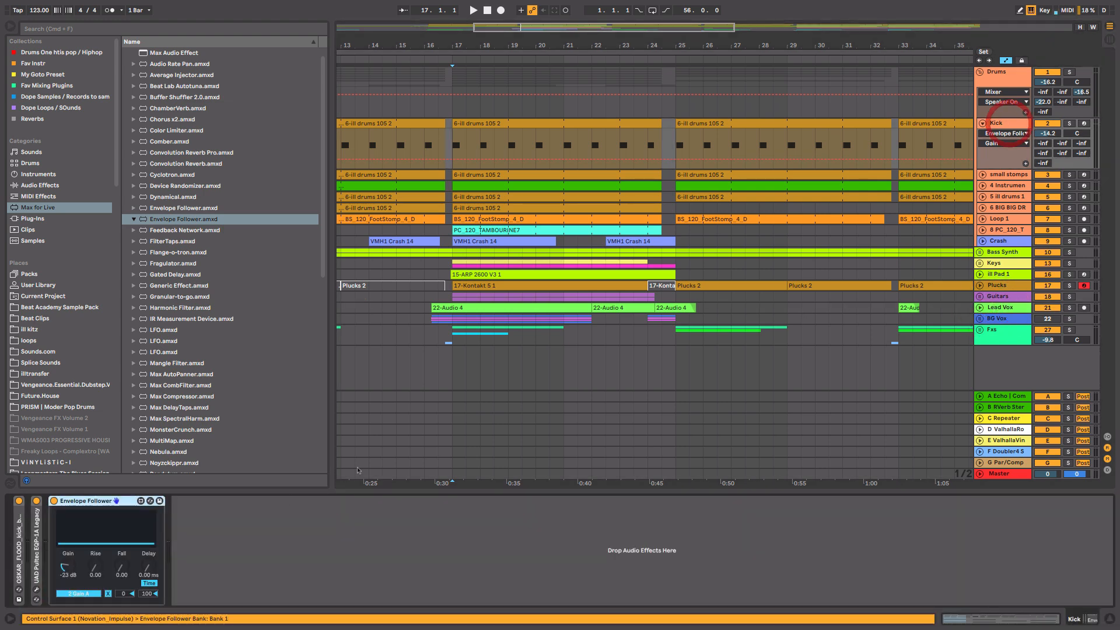
pyautogui.moveTo(66, 569); pyautogui.dragTo(116, 624)
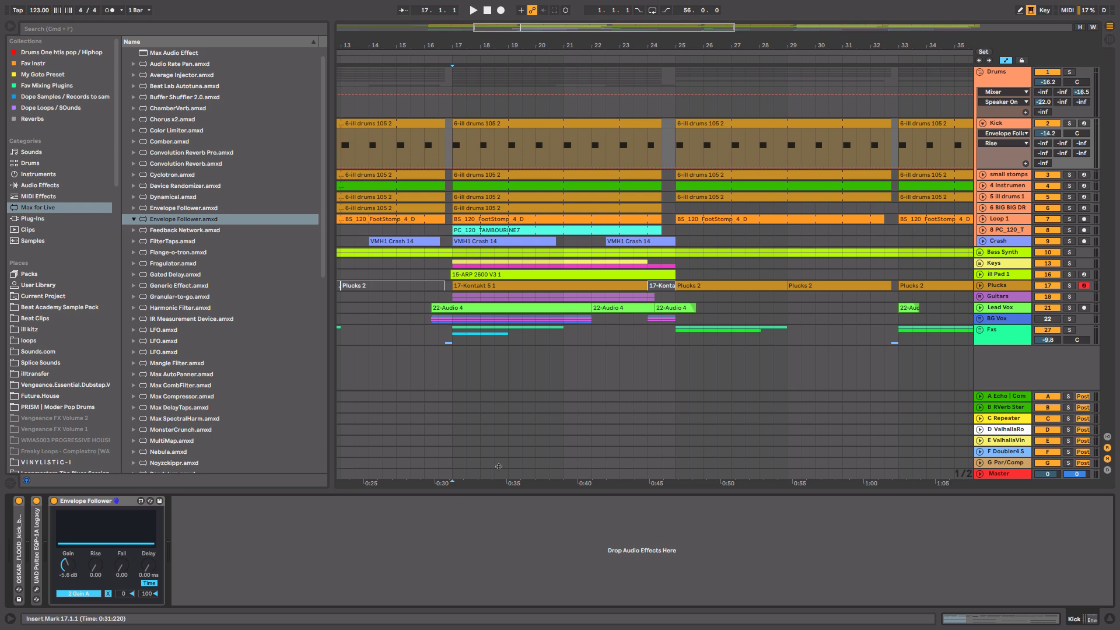
# - Solo the Kick and Lead Vox tracks and play them while watching band 2 of the Lead Vox EQ 8
pyautogui.click(1070, 124)
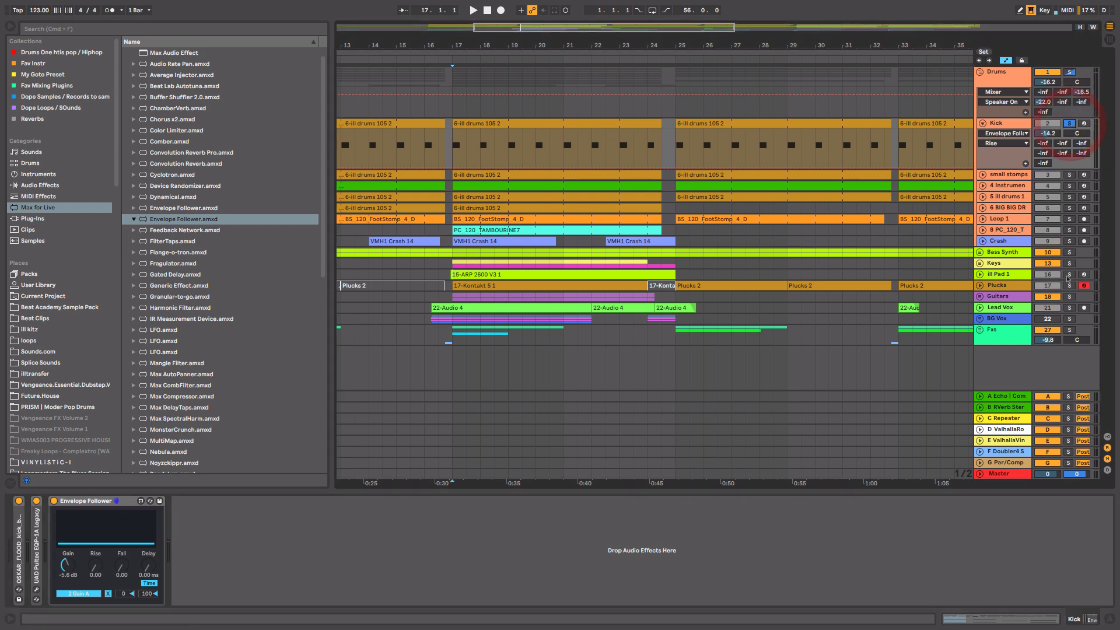
pyautogui.click(1069, 307)
pyautogui.click(1013, 309)
pyautogui.press('space')
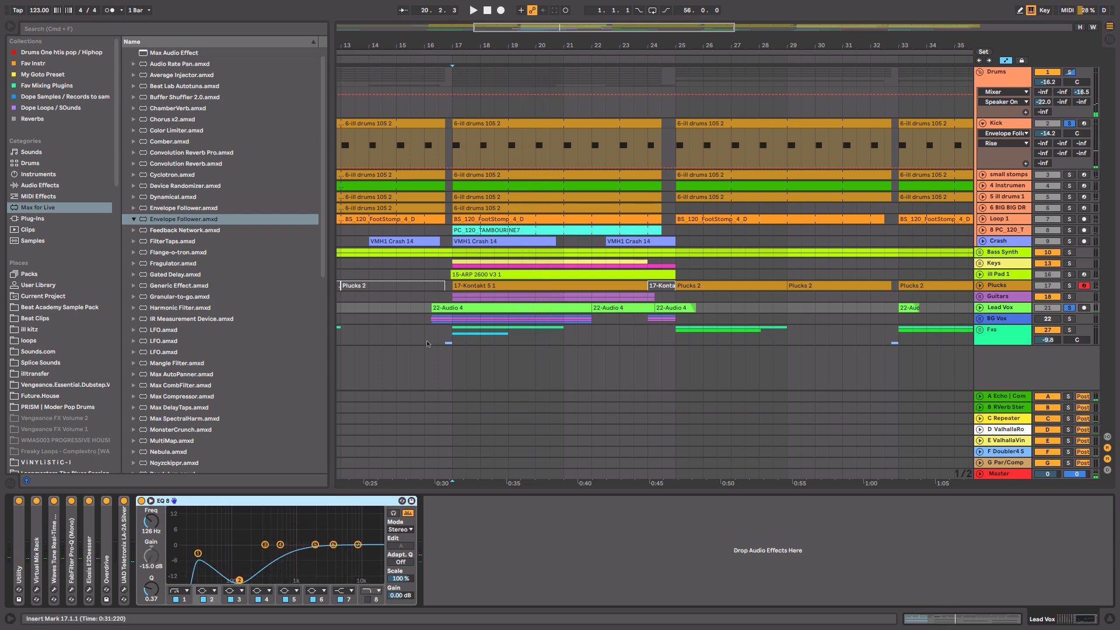
pyautogui.click(152, 559)
# - Set the Envelope Follower's maximum mapping value to 10 and play the soloed tracks to check the Lead Vox EQ 8
pyautogui.click(1005, 123)
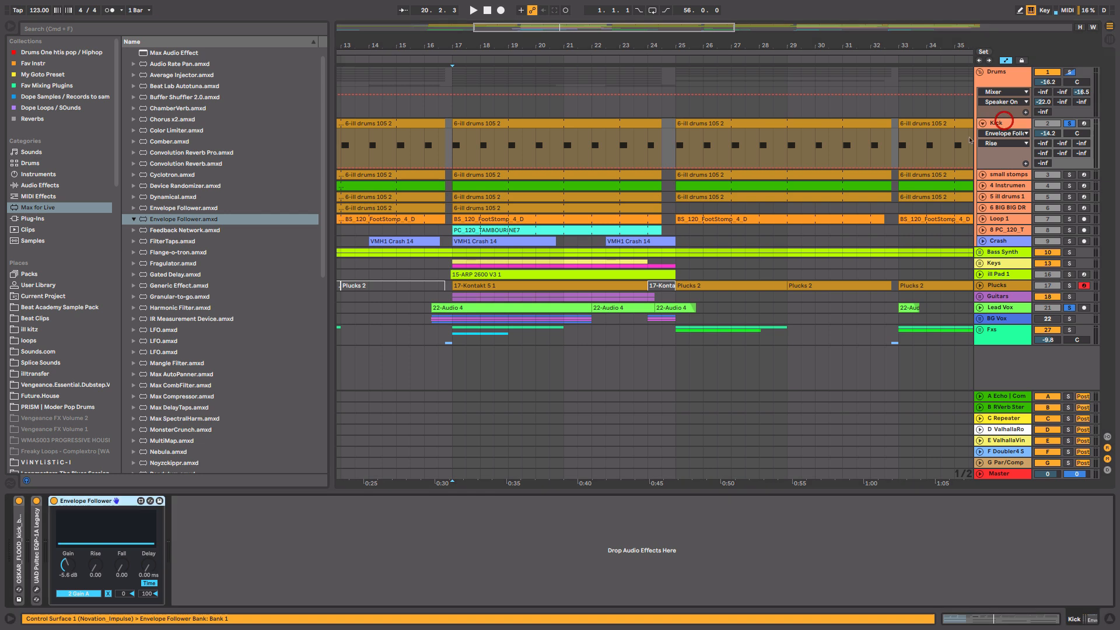
pyautogui.click(147, 593)
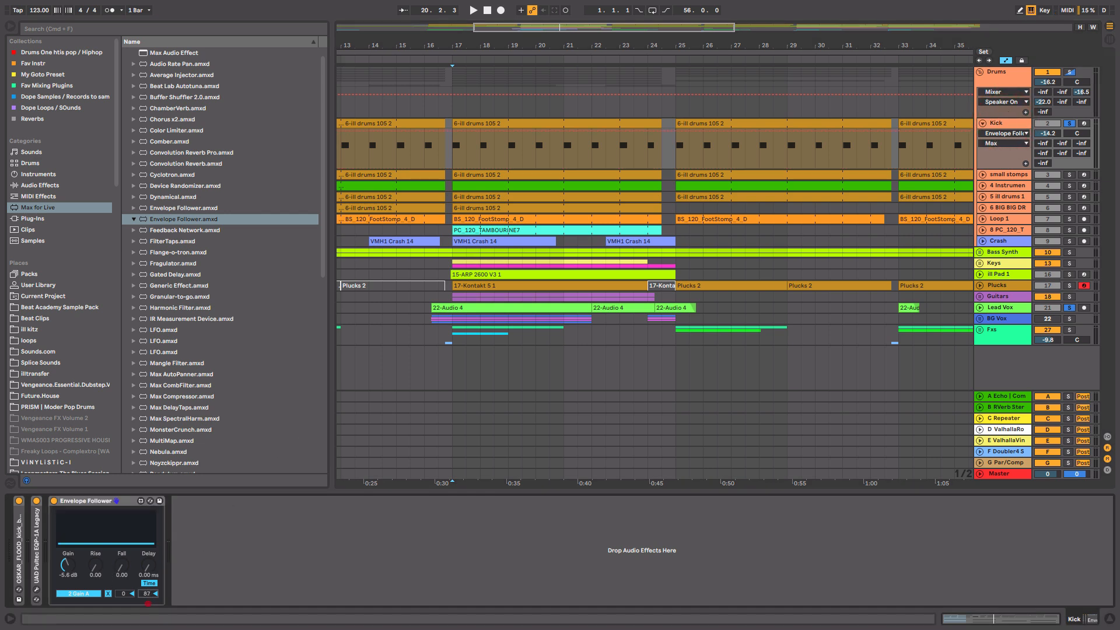
pyautogui.write('10')
pyautogui.press('Return')
pyautogui.click(1025, 308)
pyautogui.press('space')
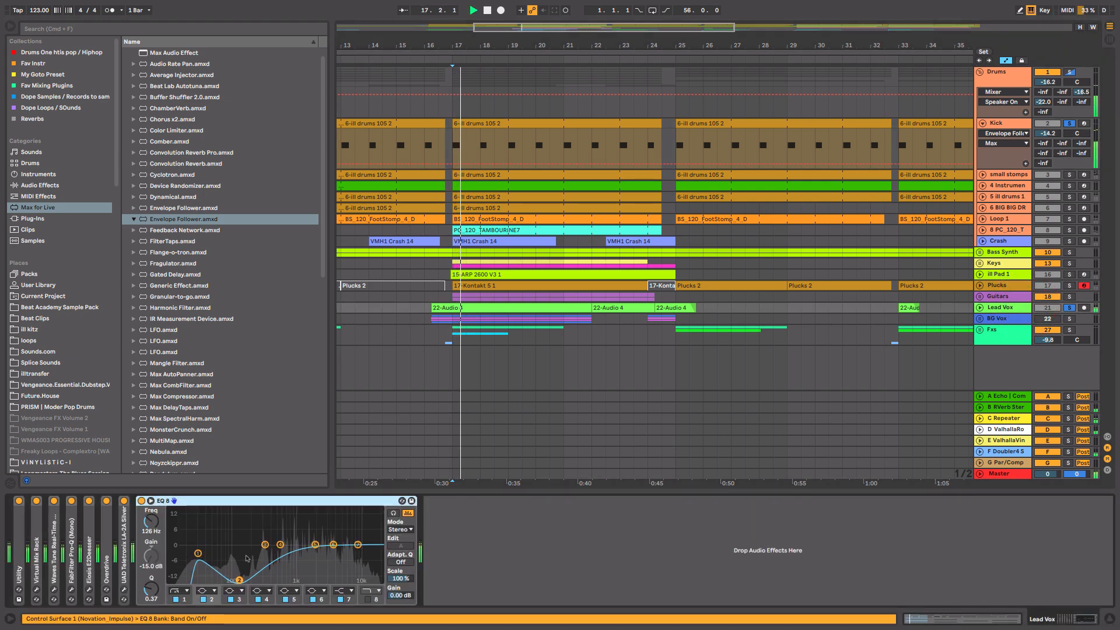
pyautogui.moveTo(239, 576); pyautogui.dragTo(240, 580)
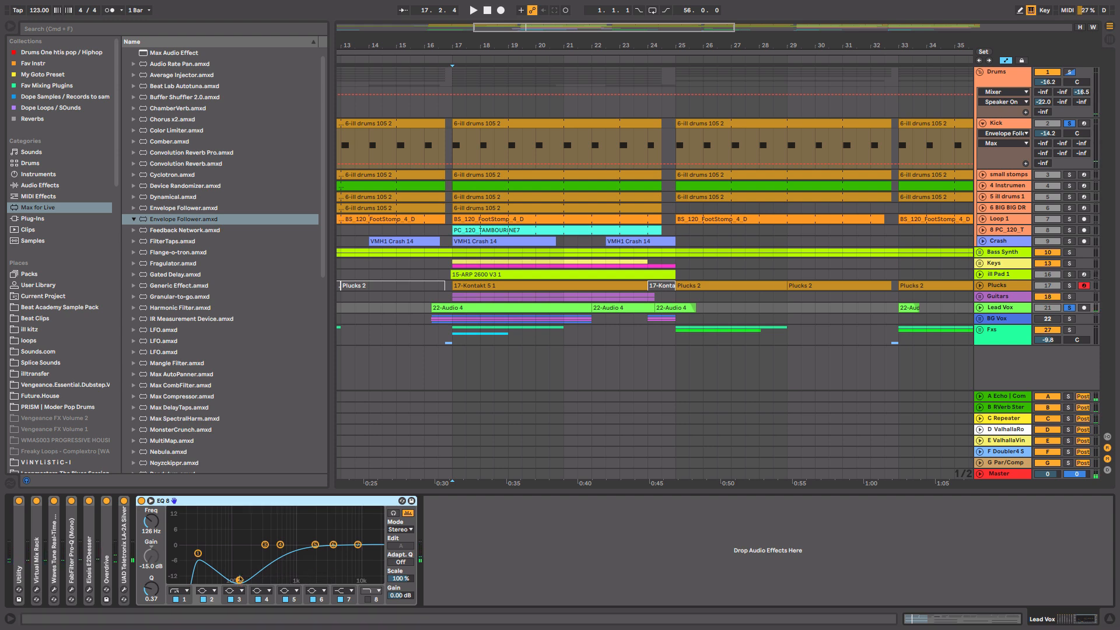
# - Set the Envelope Follower's minimum mapping value to 43 and play the soloed tracks with the Lead Vox EQ 8 in view
pyautogui.click(1020, 123)
pyautogui.moveTo(124, 594); pyautogui.dragTo(128, 571)
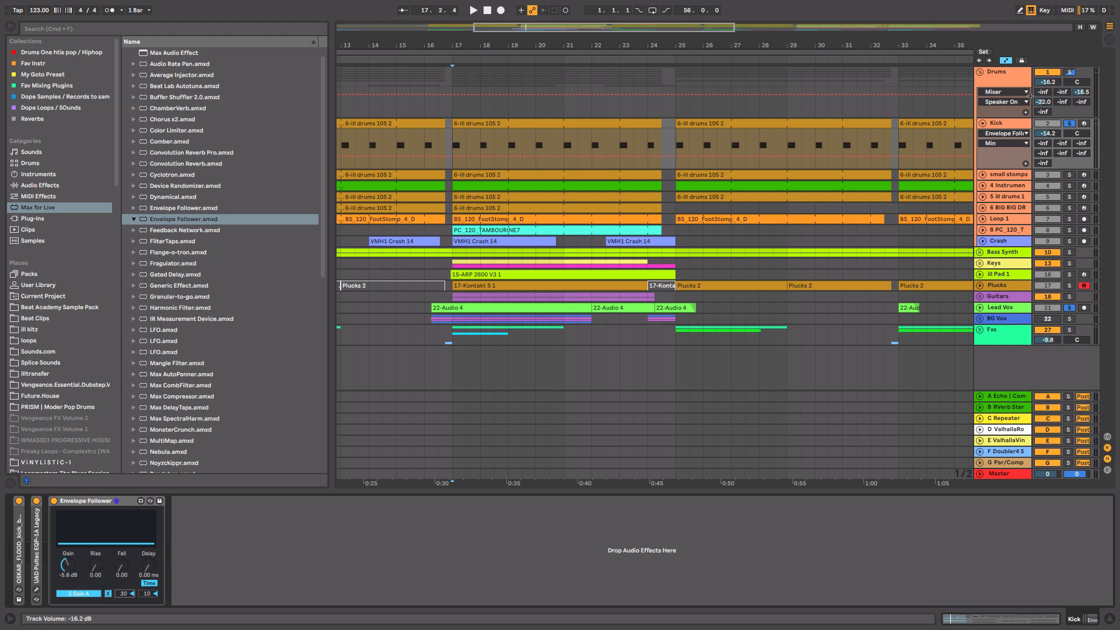
pyautogui.click(1004, 307)
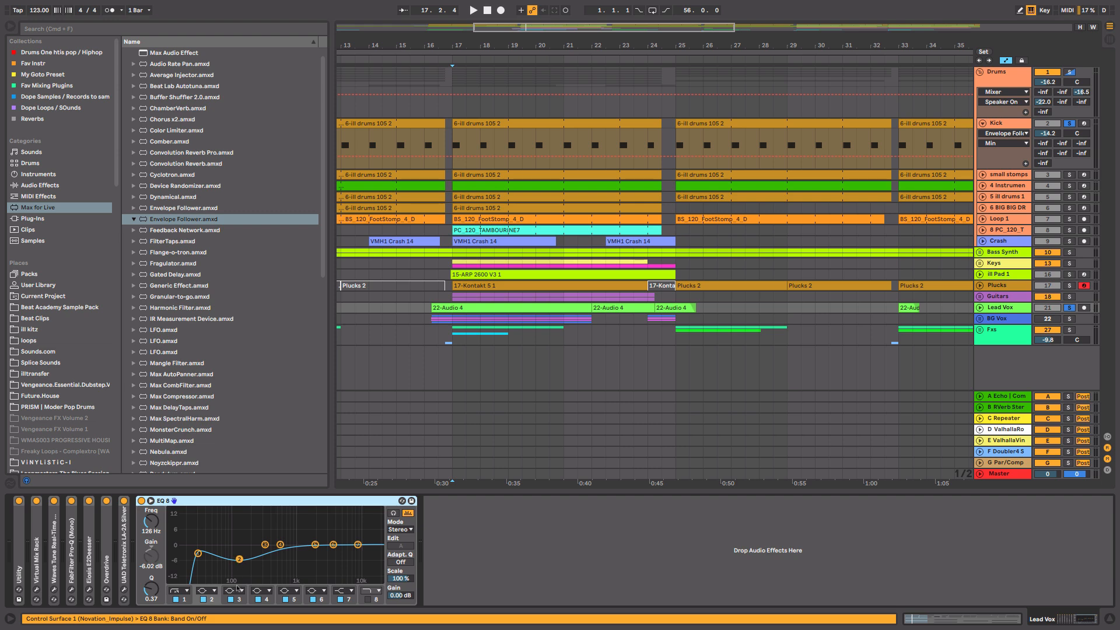
pyautogui.click(1007, 123)
pyautogui.moveTo(126, 594); pyautogui.dragTo(126, 586)
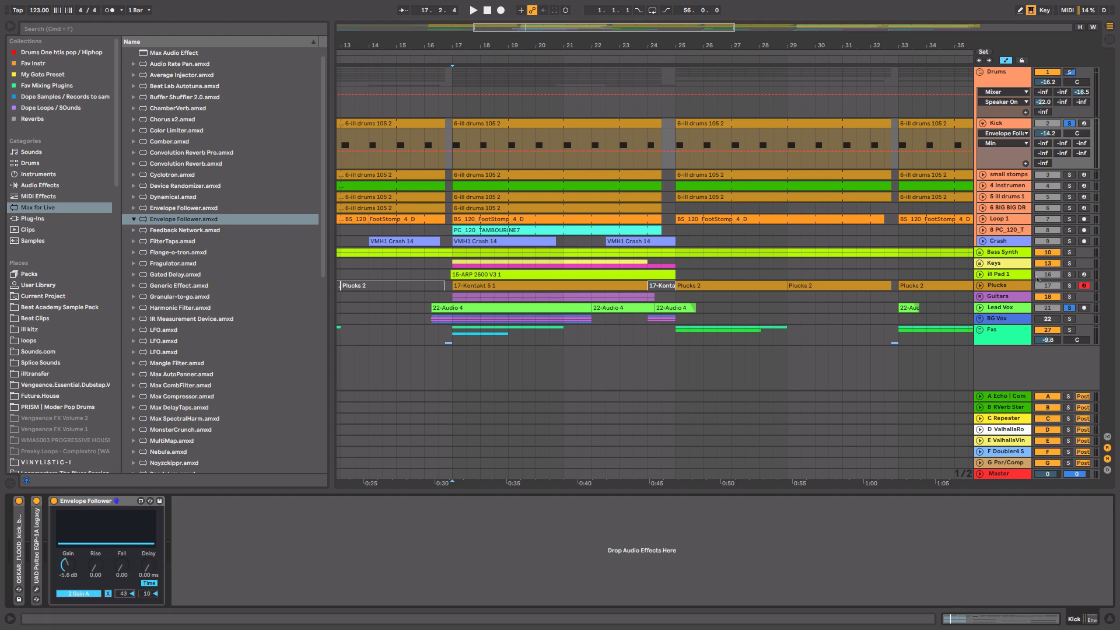
pyautogui.click(1003, 307)
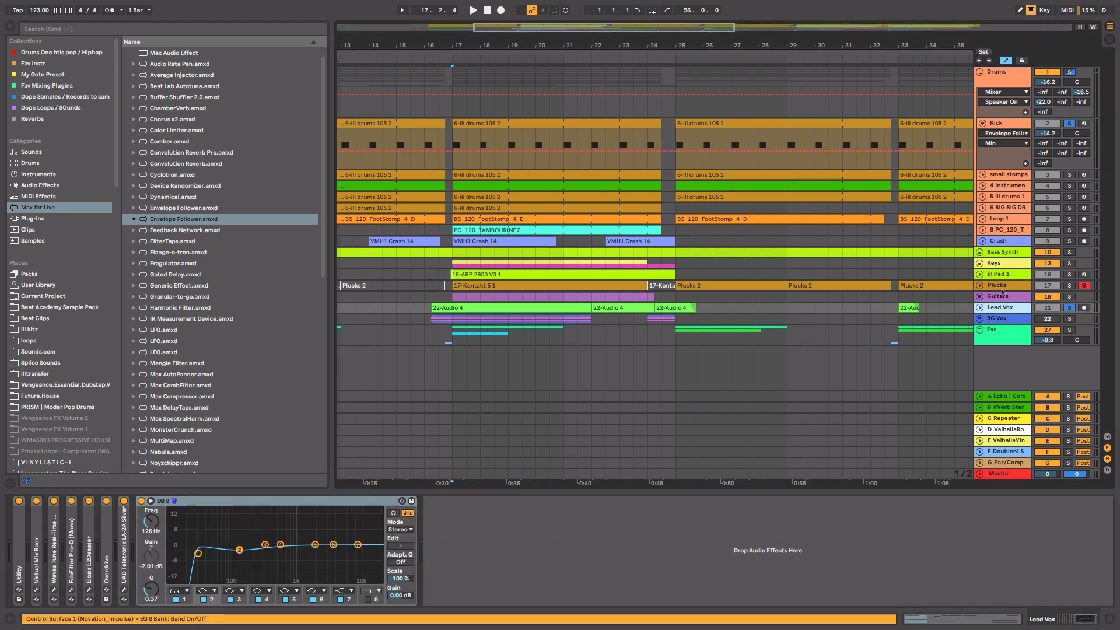
pyautogui.press('space')
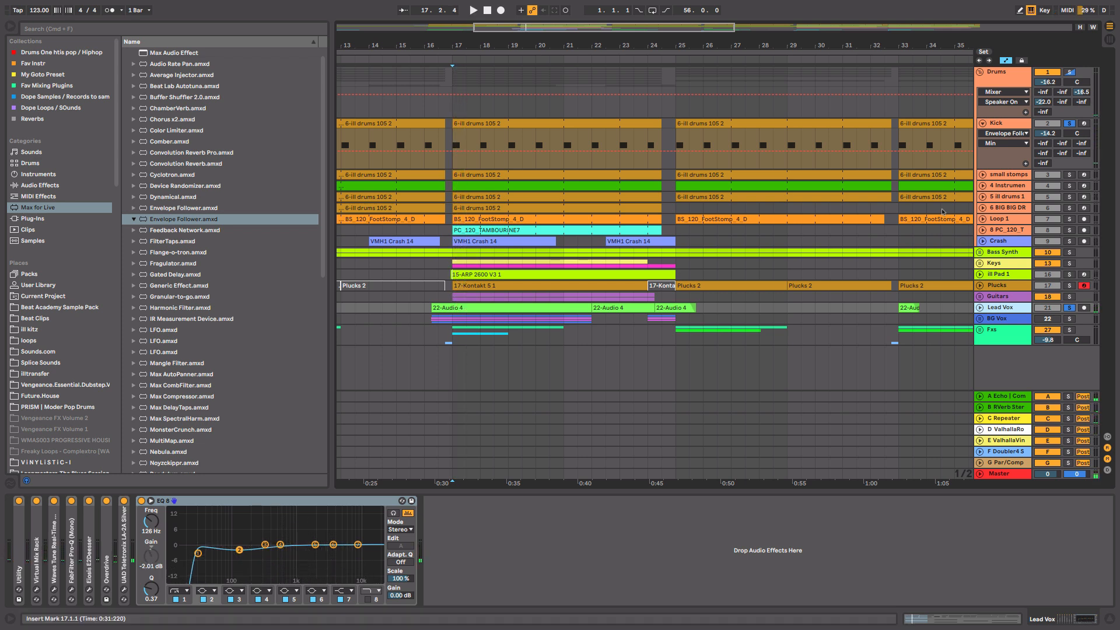
pyautogui.press('space')
# - Raise the Envelope Follower's gain to about 11 dB and play the soloed tracks to check the EQ movement
pyautogui.click(1007, 129)
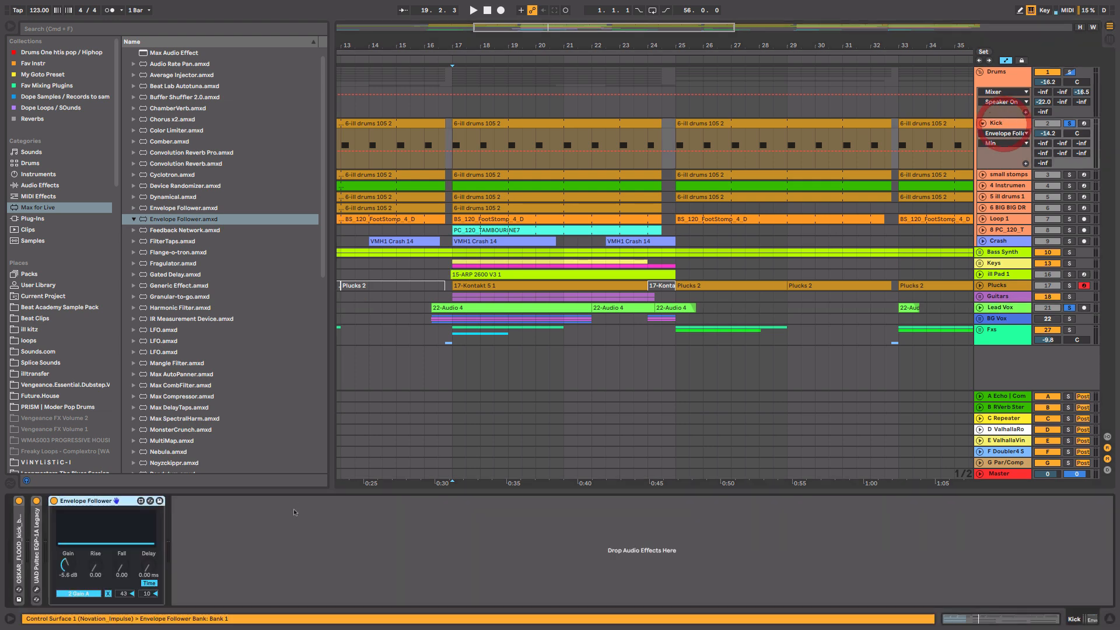
pyautogui.moveTo(65, 566); pyautogui.dragTo(68, 546)
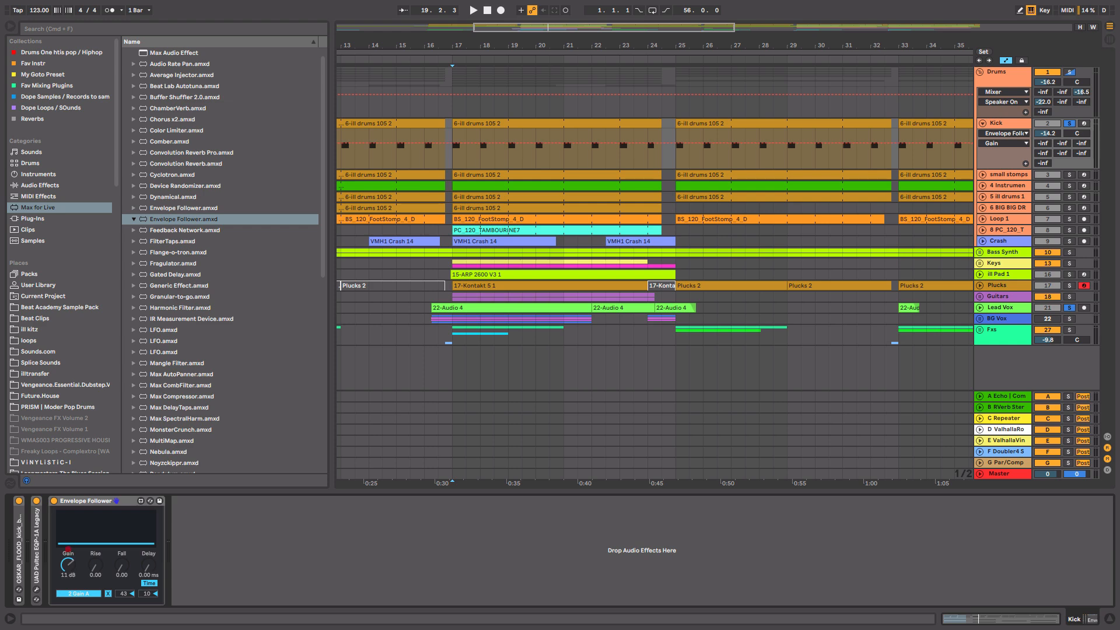
pyautogui.click(1018, 310)
pyautogui.press('space')
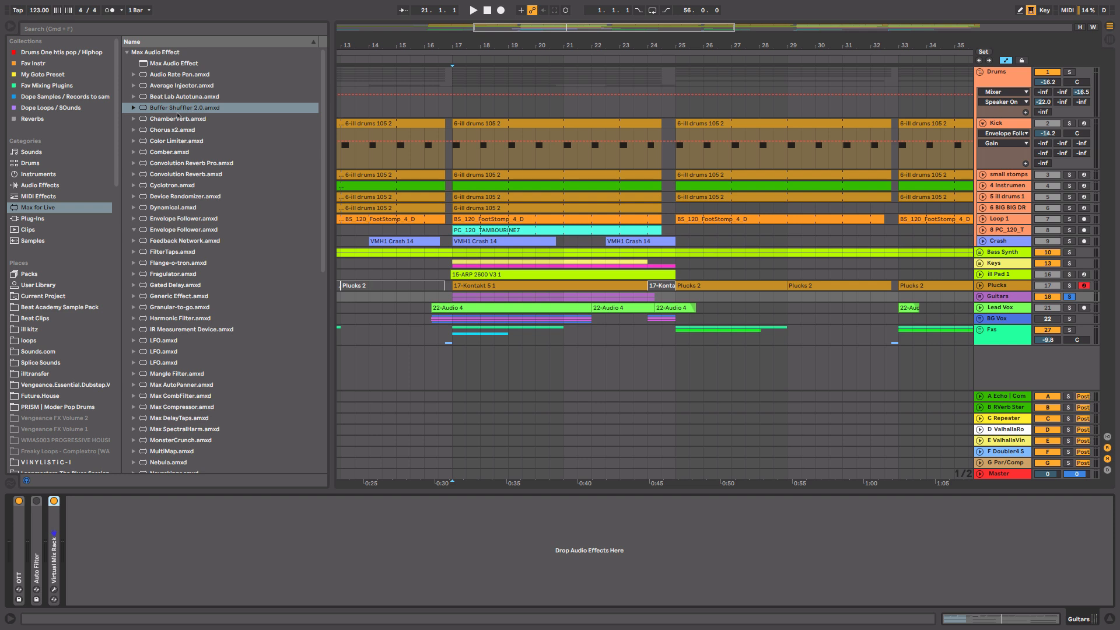
# - Add Buffer Shuffler 2.0 to the Guitars track and set Stutter steps 2, 4, 5, 7 and 8 to 6, 5, 6, 4 and 8
pyautogui.moveTo(176, 109); pyautogui.dragTo(1007, 293)
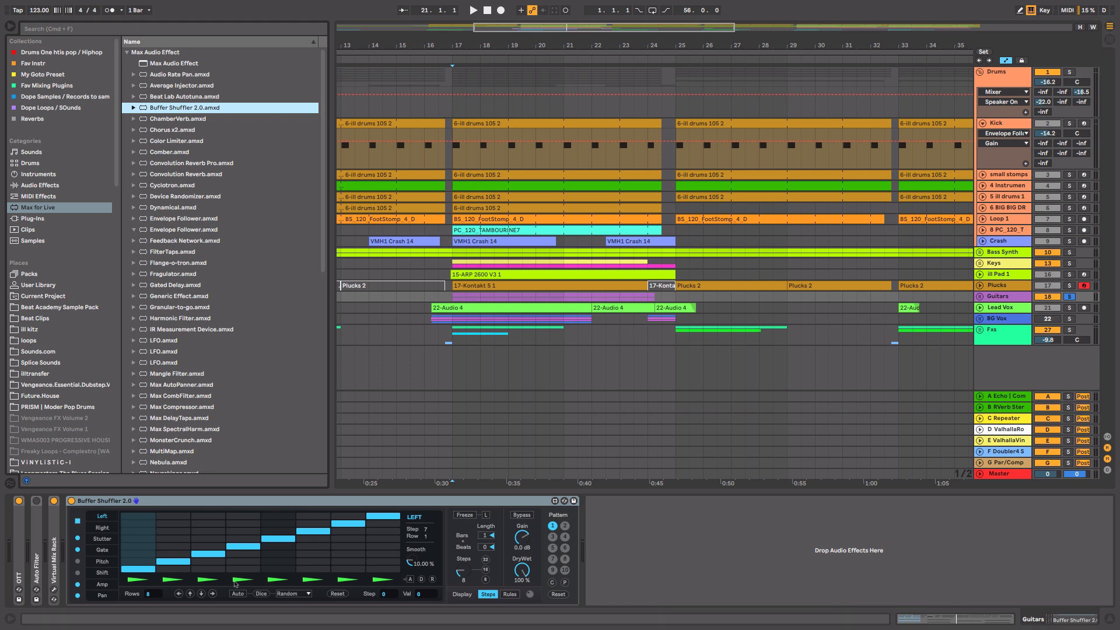
pyautogui.click(103, 539)
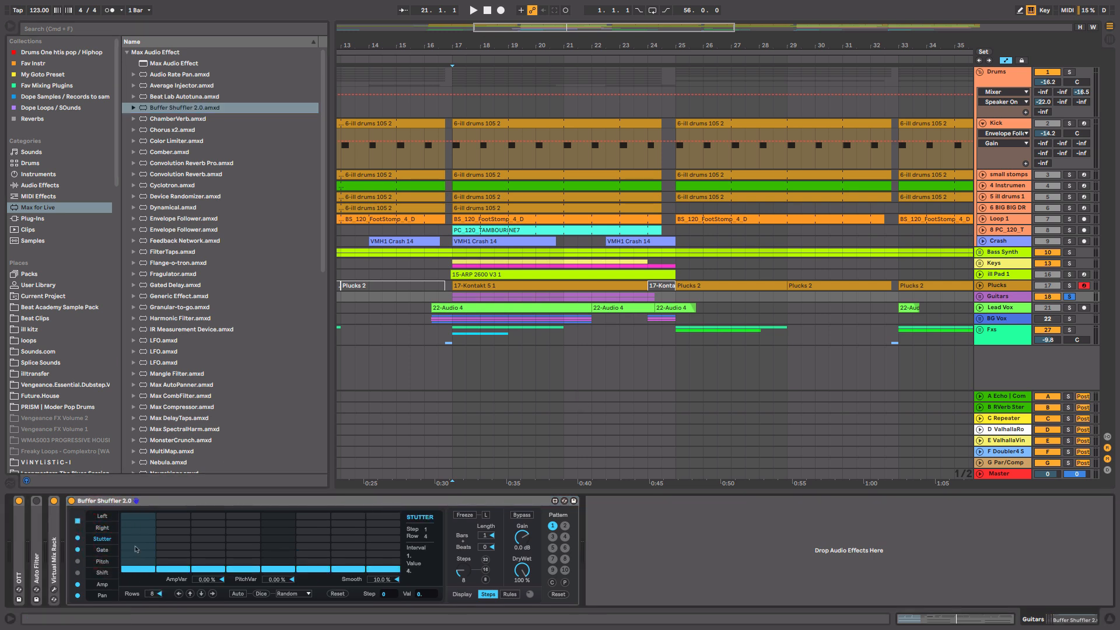
pyautogui.click(175, 531)
pyautogui.click(243, 539)
pyautogui.click(349, 546)
pyautogui.click(382, 516)
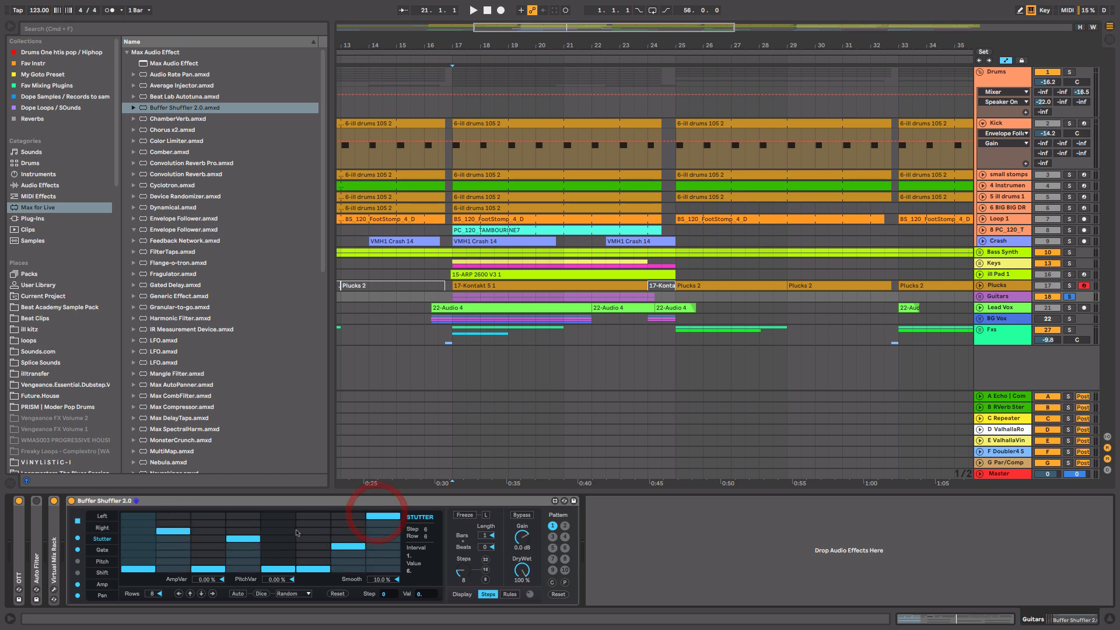
pyautogui.click(278, 531)
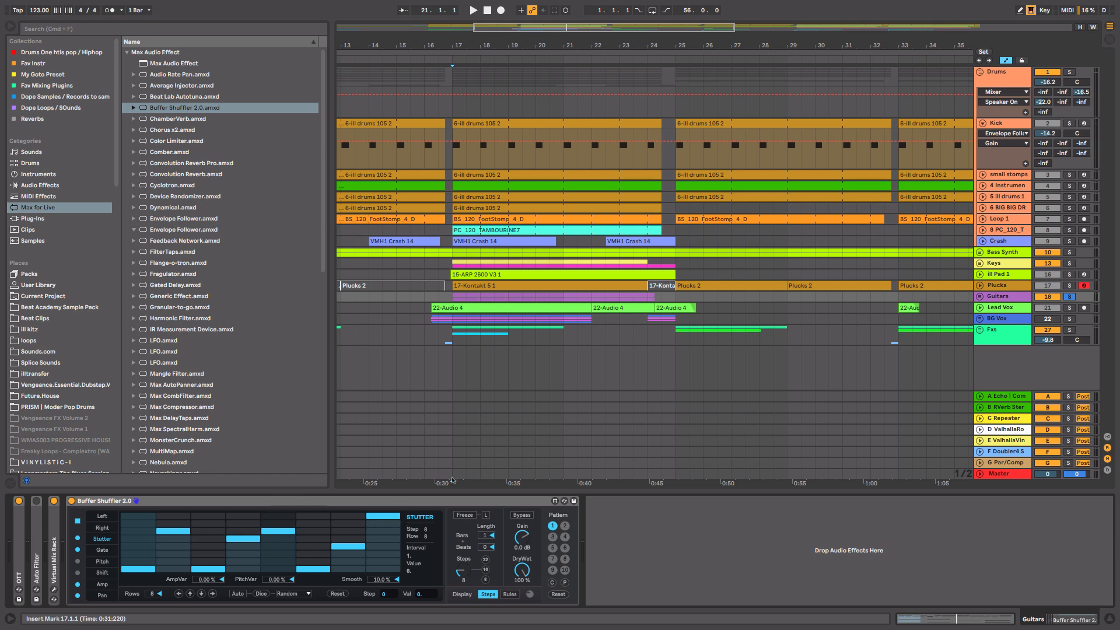
# - Play the soloed Guitars while setting the Buffer Shuffler's Dry/Wet to 89% and resetting Stutter steps 2, 4, 7 and 8 to 1
pyautogui.press('space')
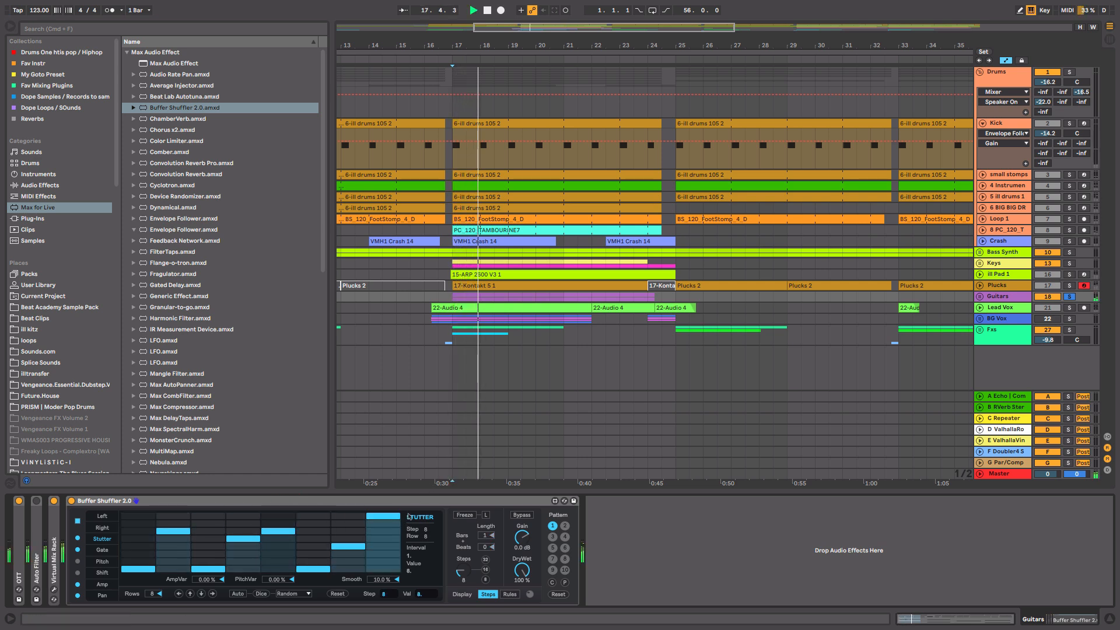
pyautogui.click(385, 561)
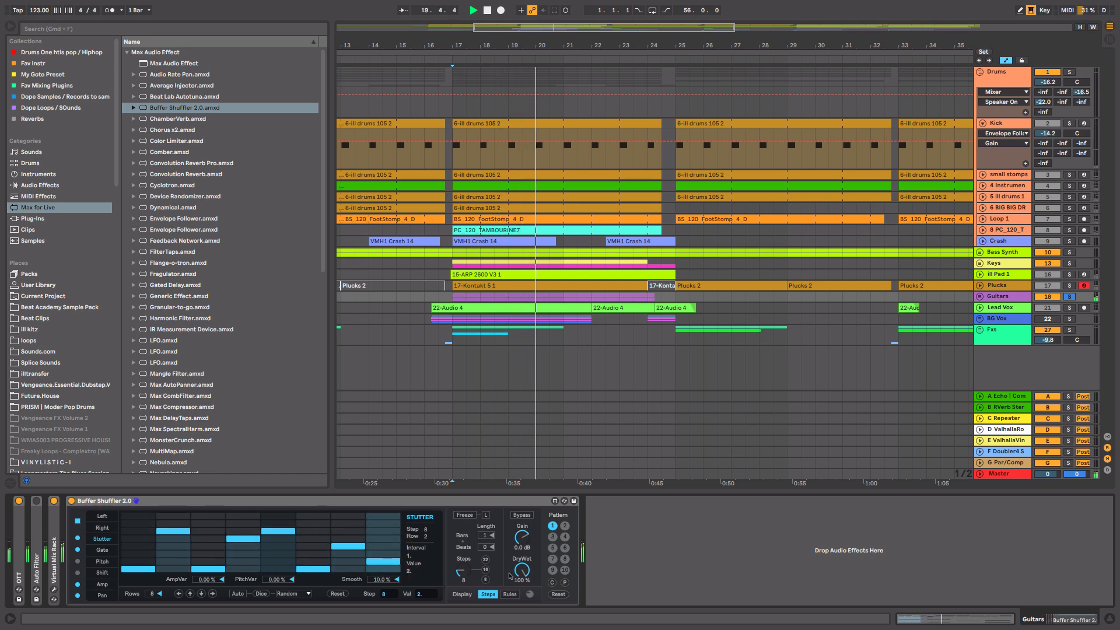
pyautogui.moveTo(521, 570); pyautogui.dragTo(530, 520)
pyautogui.moveTo(175, 558); pyautogui.dragTo(176, 569)
pyautogui.click(244, 569)
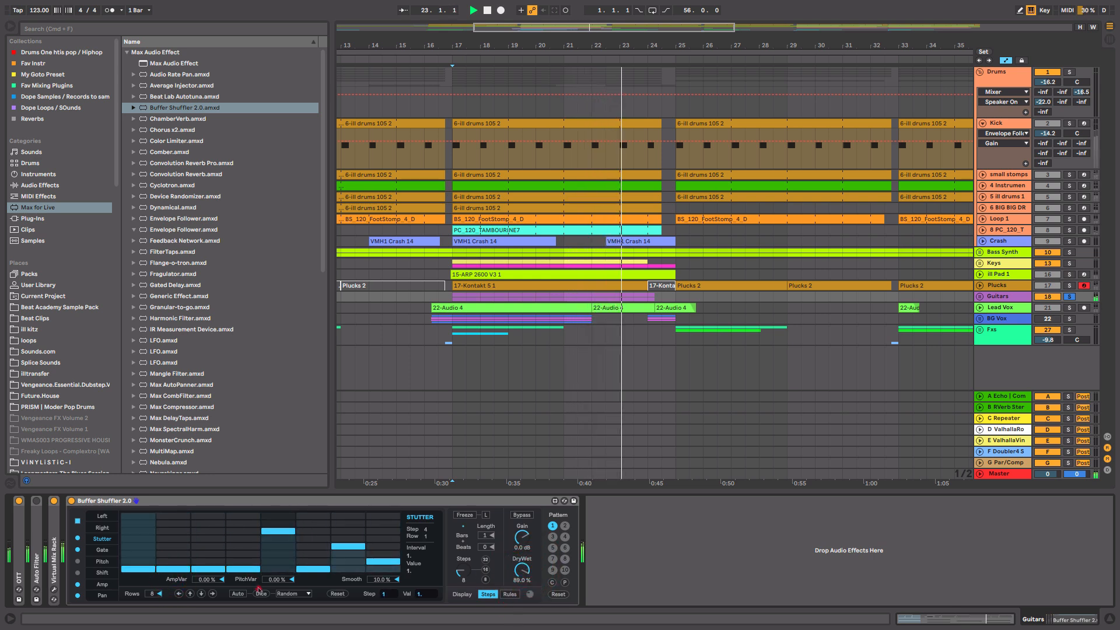
pyautogui.click(349, 568)
pyautogui.click(388, 570)
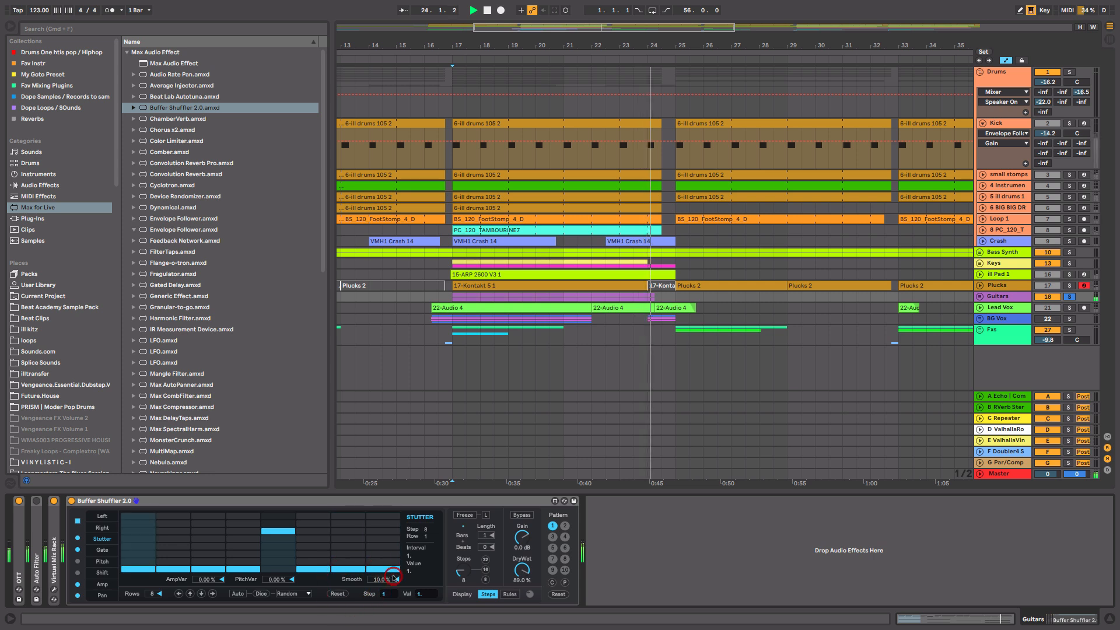
# - Set the Buffer Shuffler's Pitch steps 5, 7 and 8 to 9, -12 and 6, enable Pitch, and play the Guitars
pyautogui.click(100, 549)
pyautogui.click(102, 561)
pyautogui.click(283, 523)
pyautogui.press('space')
pyautogui.click(350, 530)
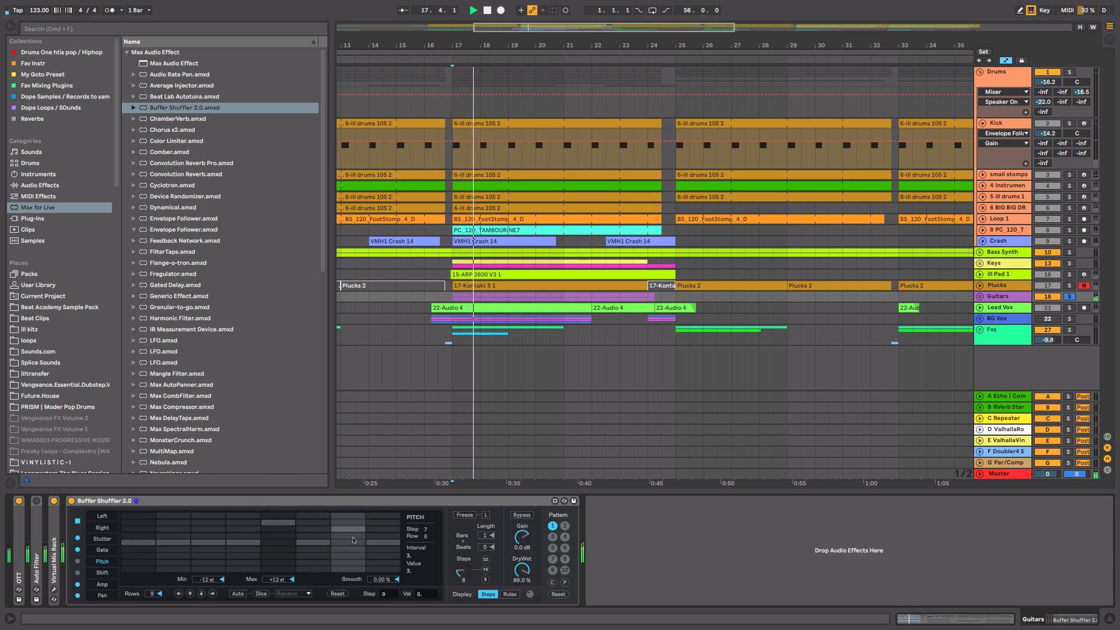
pyautogui.click(390, 530)
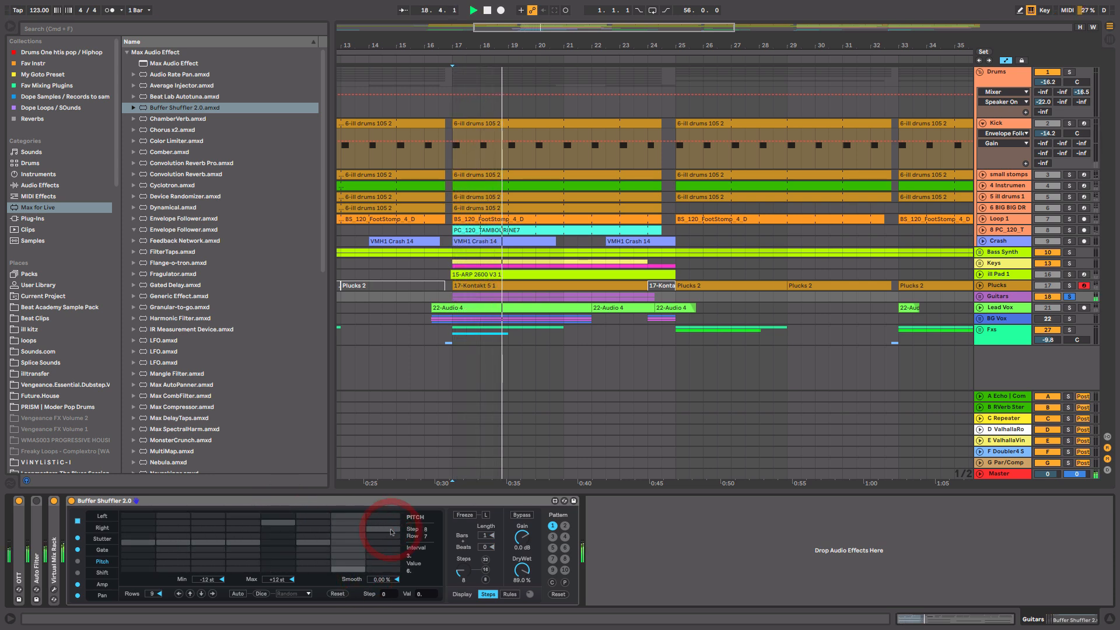
pyautogui.press('space')
pyautogui.click(78, 561)
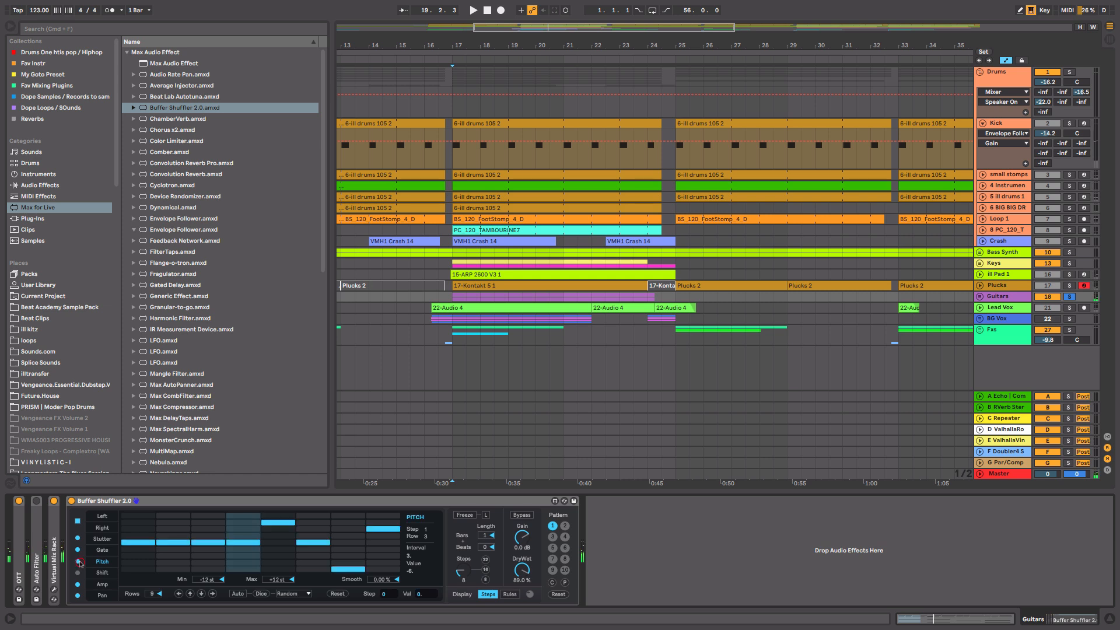
pyautogui.press('space')
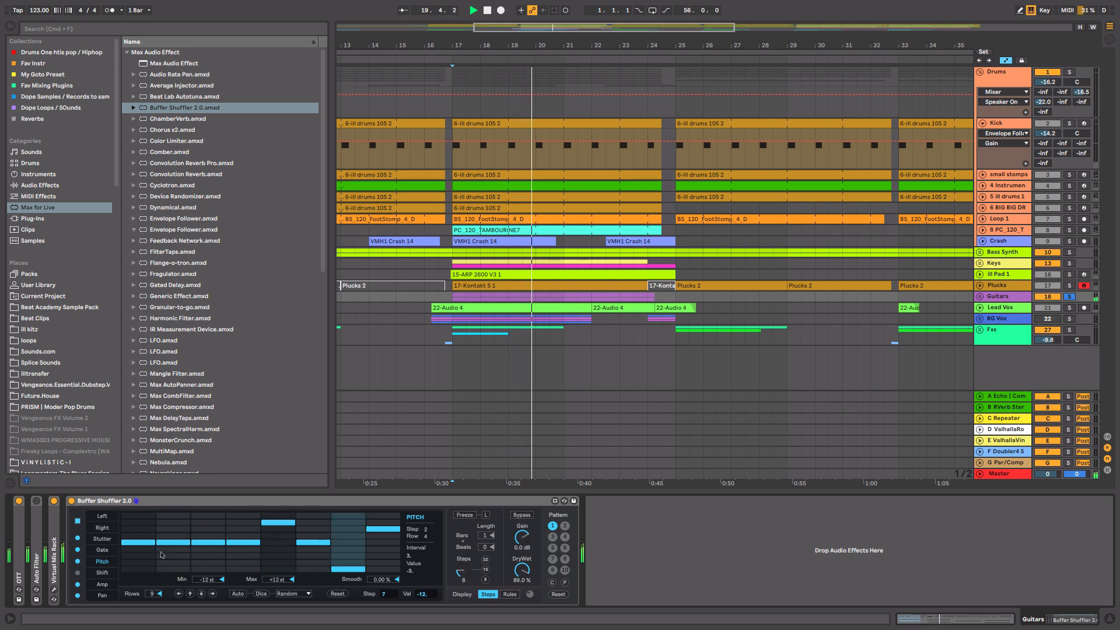
pyautogui.press('space')
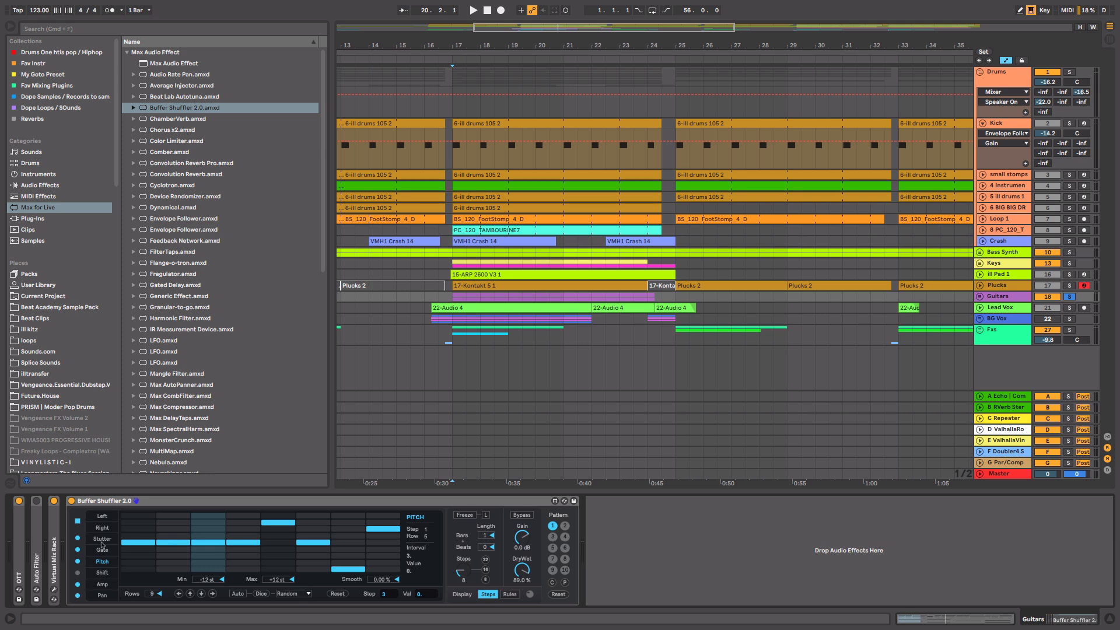
# - Look through the Buffer Shuffler's Shift, Amp and Right step patterns
pyautogui.click(103, 573)
pyautogui.click(103, 584)
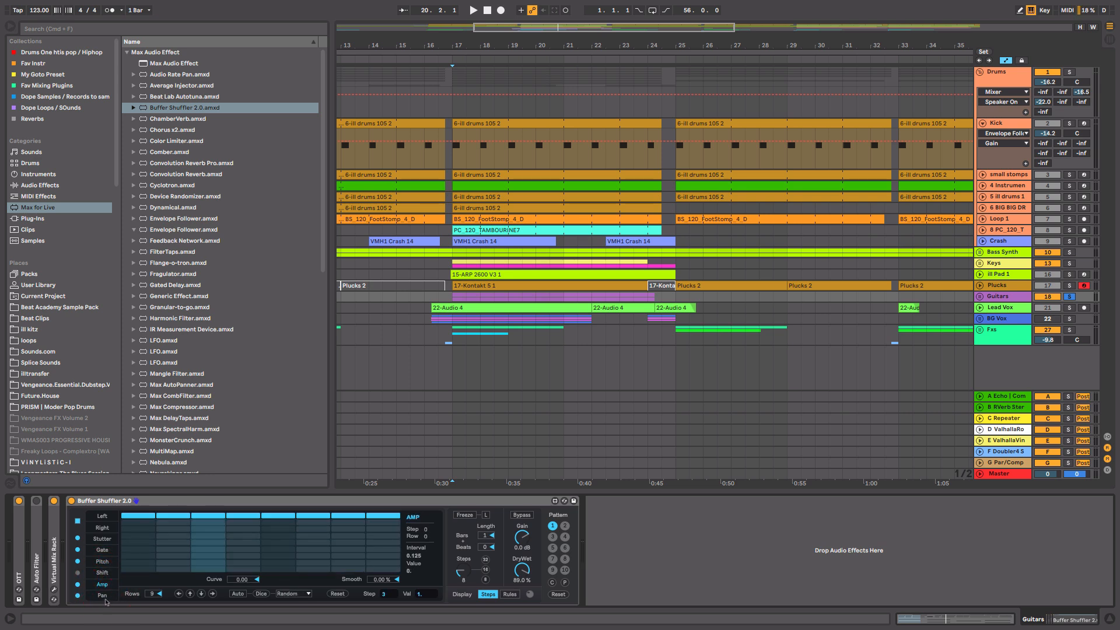
pyautogui.click(103, 530)
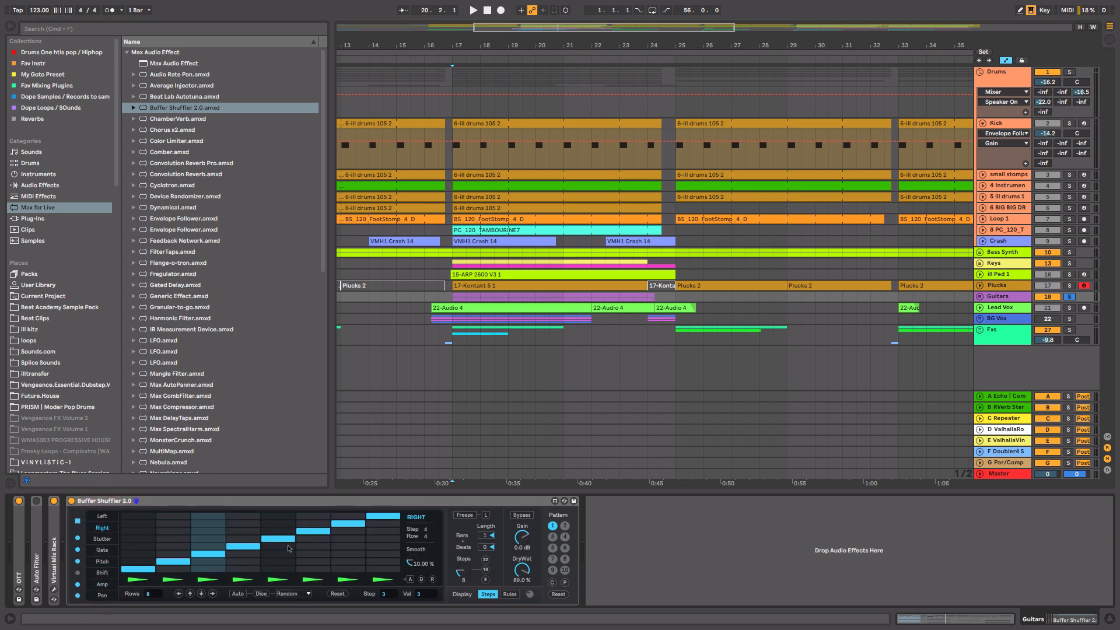
# - Play the Guitars with the Buffer Shuffler's Freeze engaged, raise Dry/Wet to 99.2%, and release Freeze once playback is stopped
pyautogui.moveTo(523, 569); pyautogui.dragTo(523, 511)
pyautogui.press('space')
pyautogui.click(465, 516)
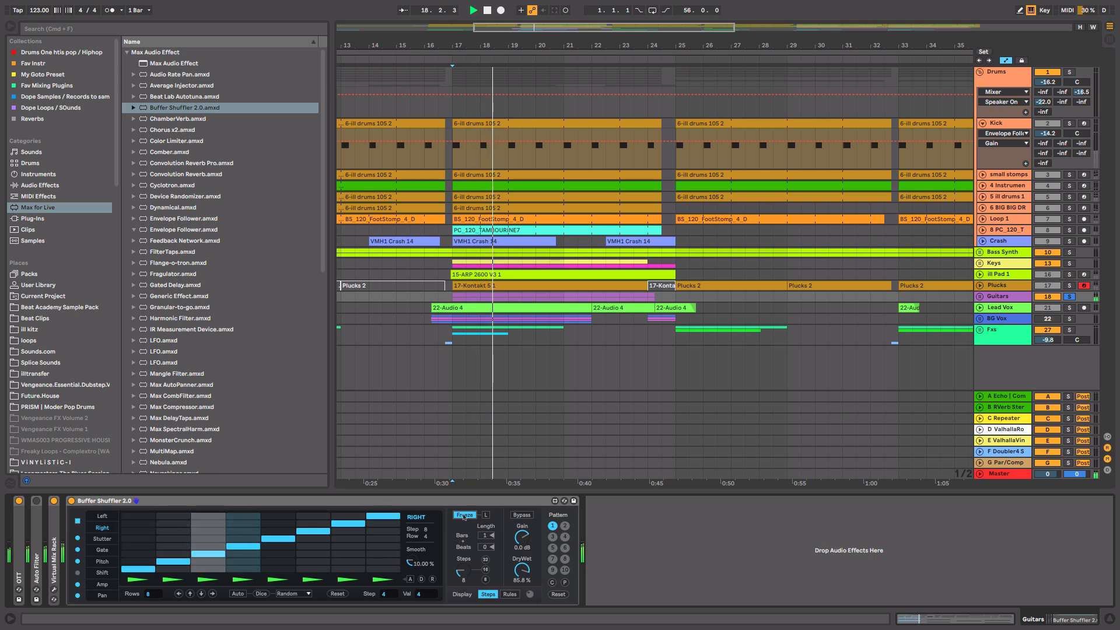
pyautogui.moveTo(521, 571); pyautogui.dragTo(523, 540)
pyautogui.press('space')
pyautogui.click(465, 515)
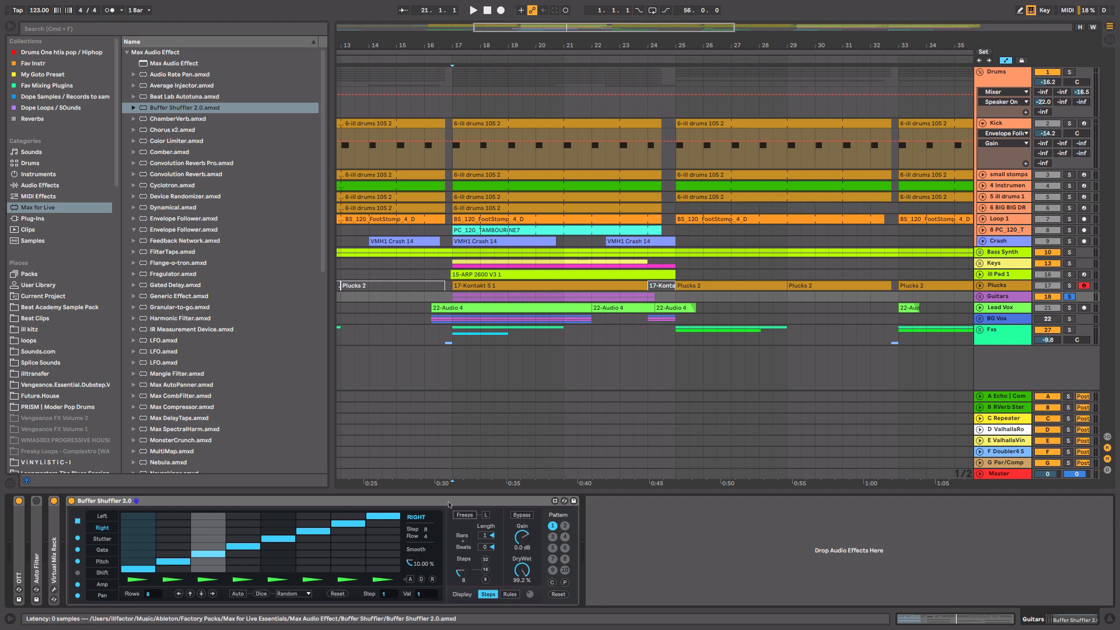
# - Bring the configured Buffer Shuffler 2.0 from Guitars onto the Drums track, solo Drums, and play from bar 17
pyautogui.click(449, 503)
pyautogui.click(1001, 77)
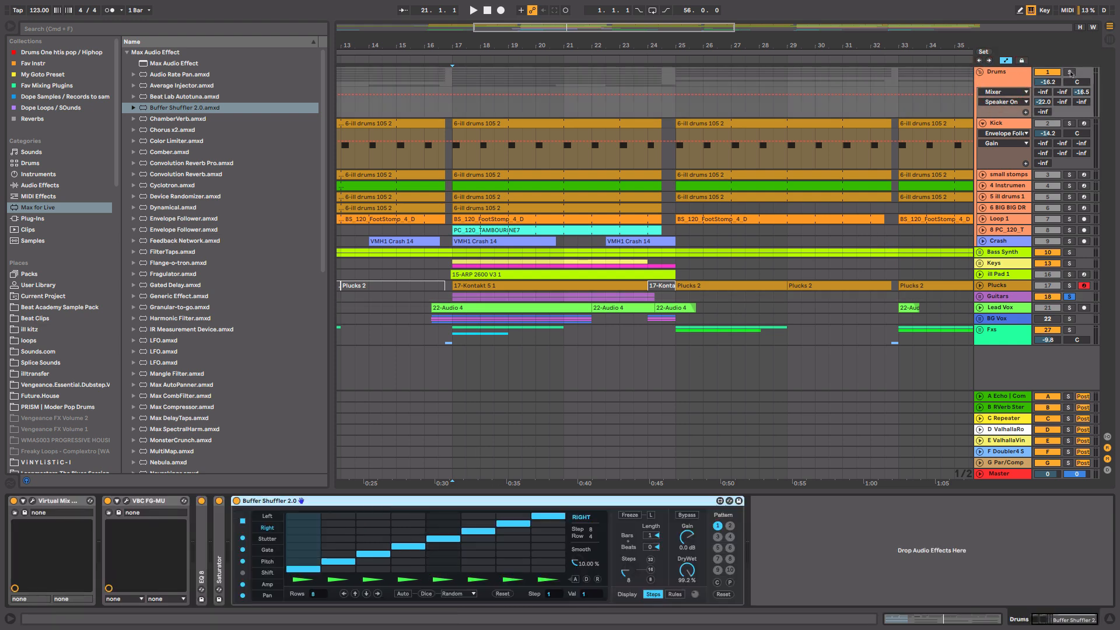
pyautogui.click(1070, 72)
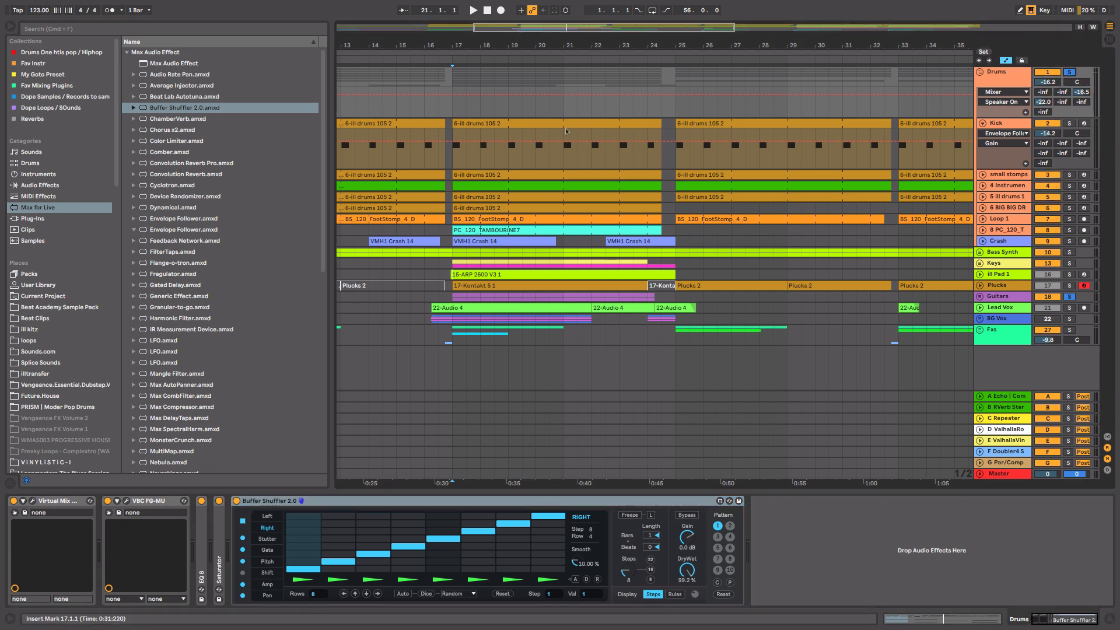
pyautogui.click(456, 112)
pyautogui.press('space')
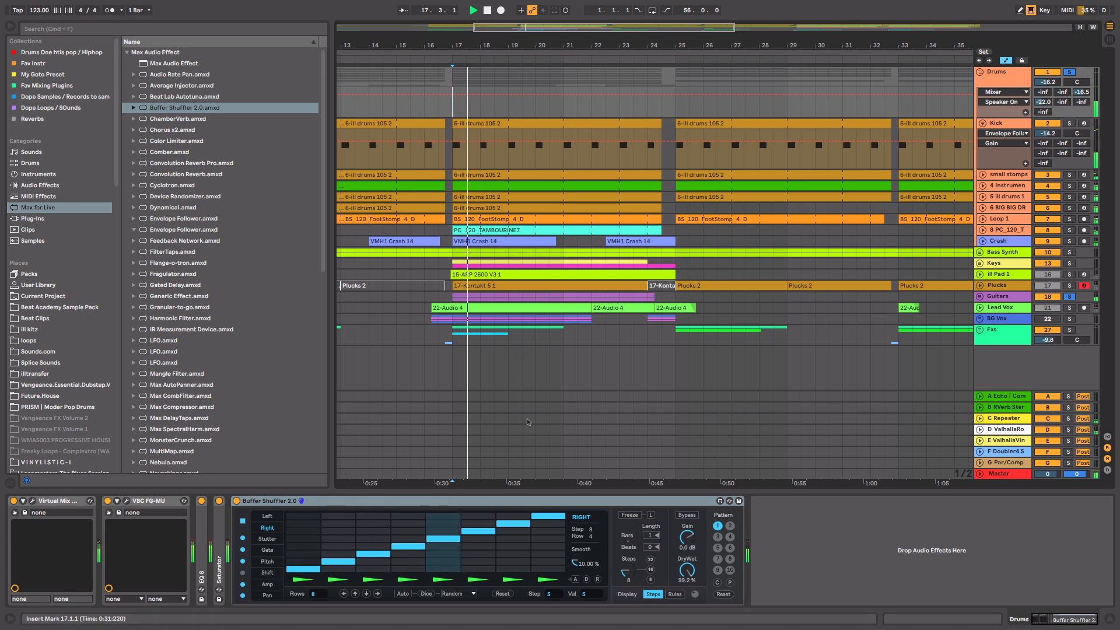
# - Set Stutter steps 7 and 8 of the Drums track's Buffer Shuffler to 6 and 8 during playback
pyautogui.click(268, 539)
pyautogui.click(514, 531)
pyautogui.click(548, 515)
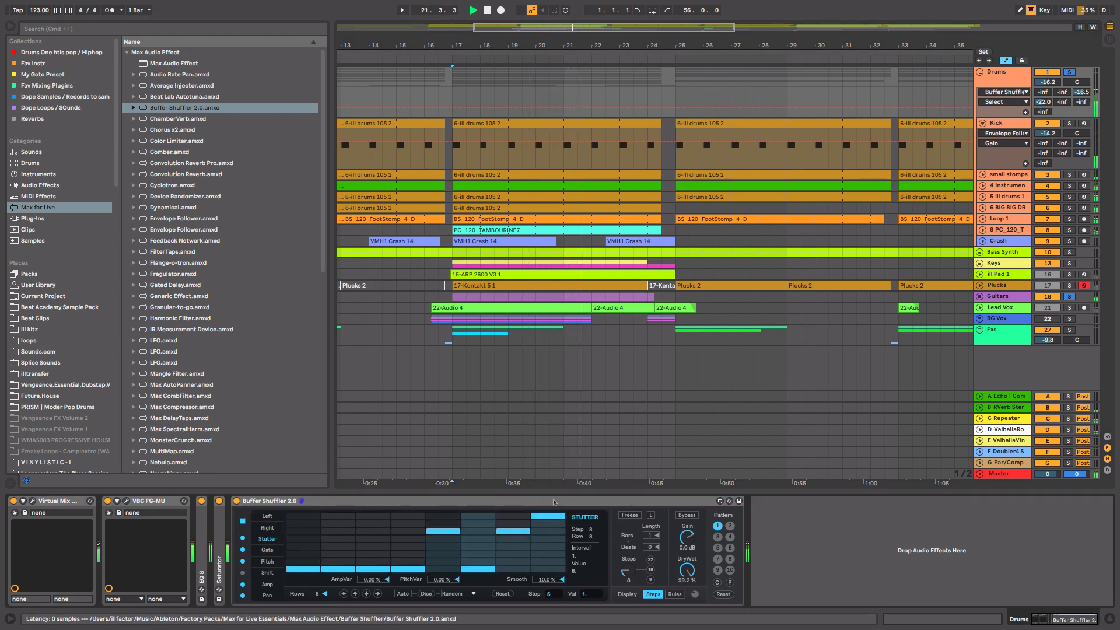
# - Replace the Buffer Shuffler 2.0 on the Drums track with Convolution Reverb Pro
pyautogui.click(554, 503)
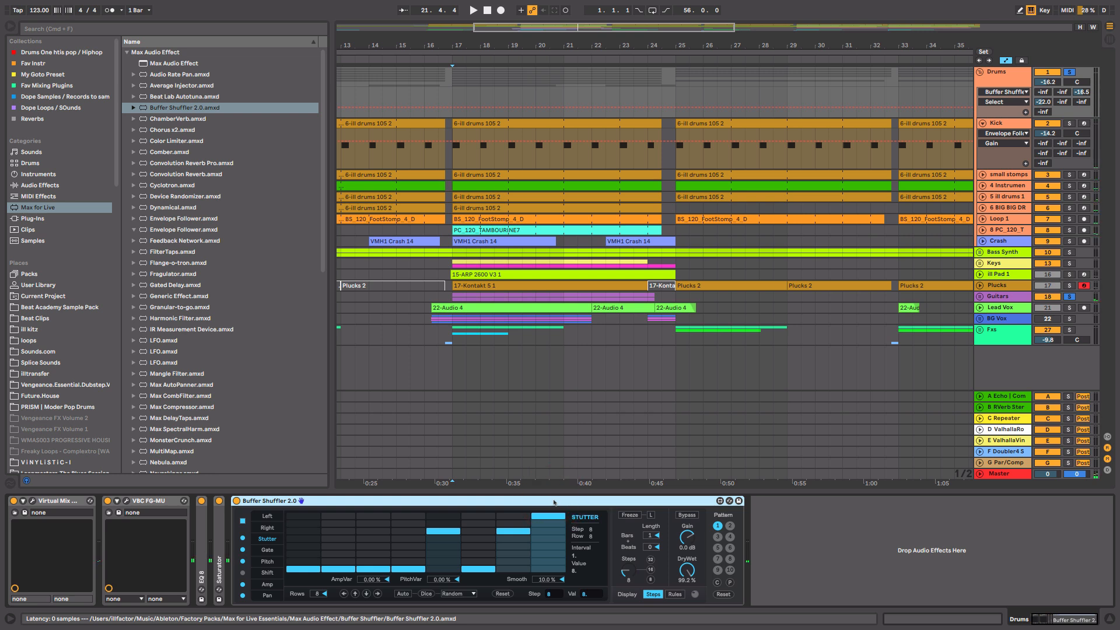
pyautogui.press('Delete')
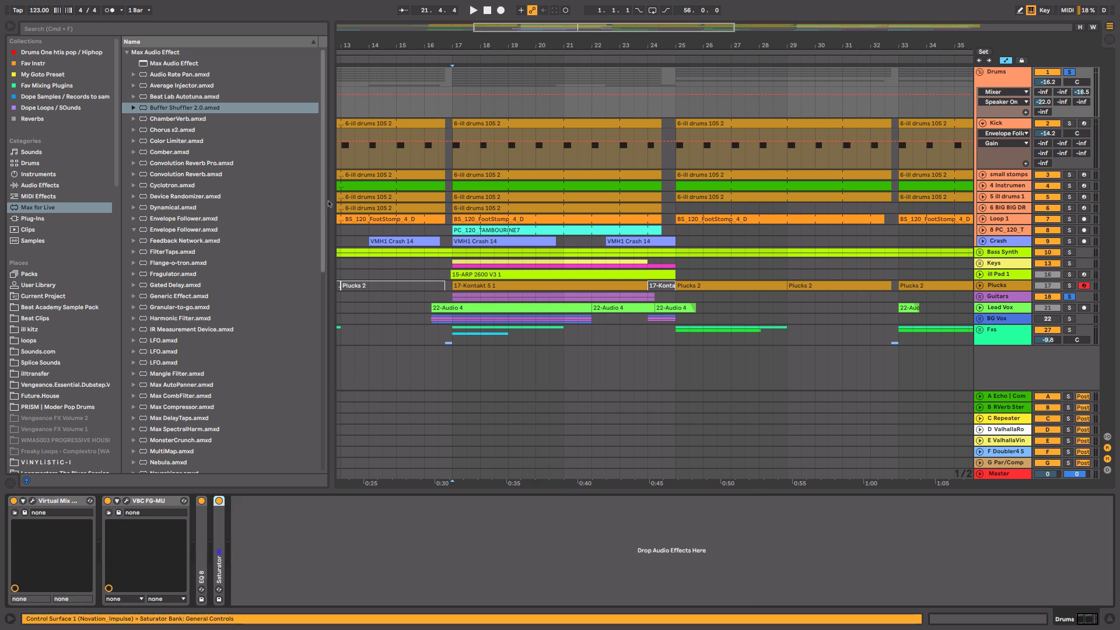
pyautogui.moveTo(192, 163); pyautogui.dragTo(382, 522)
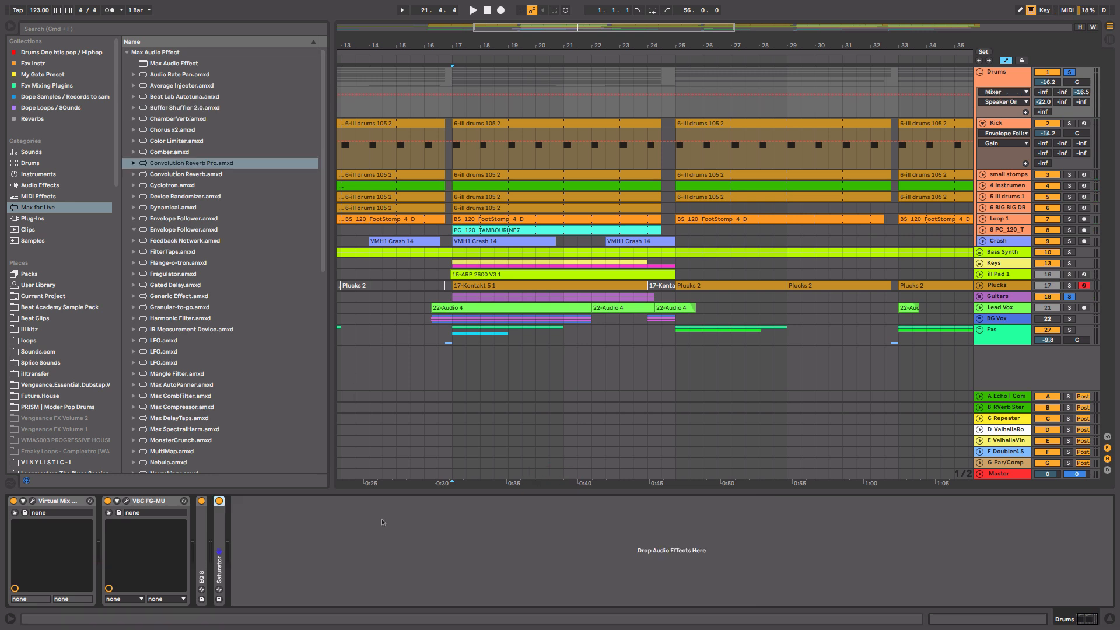
pyautogui.click(183, 164)
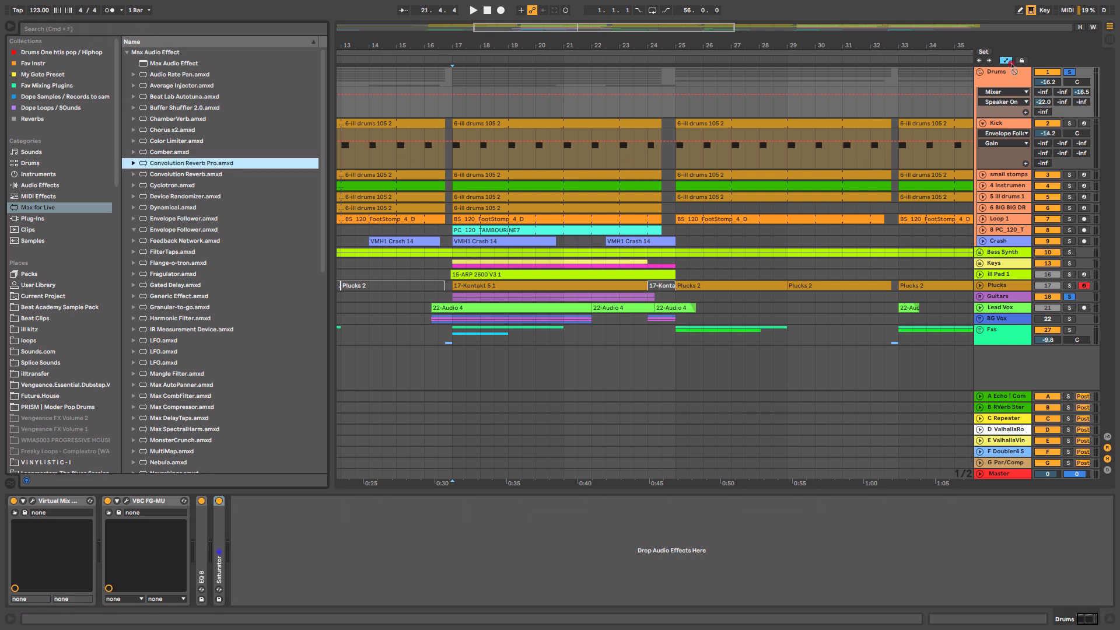
pyautogui.click(1011, 74)
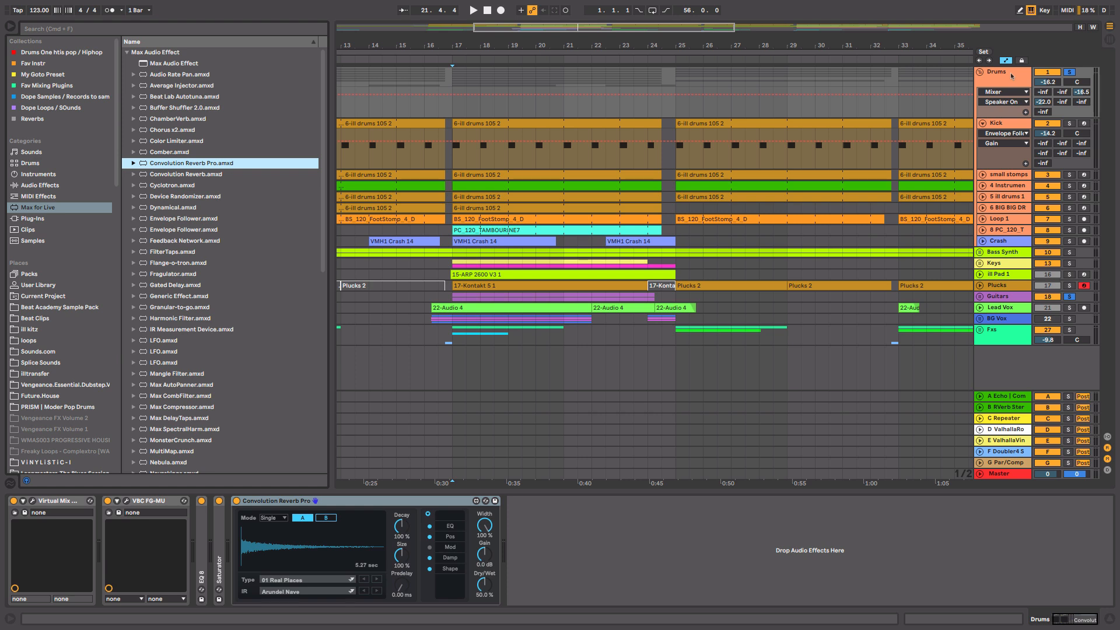
# - Browse the reverb's impulse response categories, keep 01 Real Places, and load the Powerstation Berlin LR impulse response
pyautogui.click(329, 581)
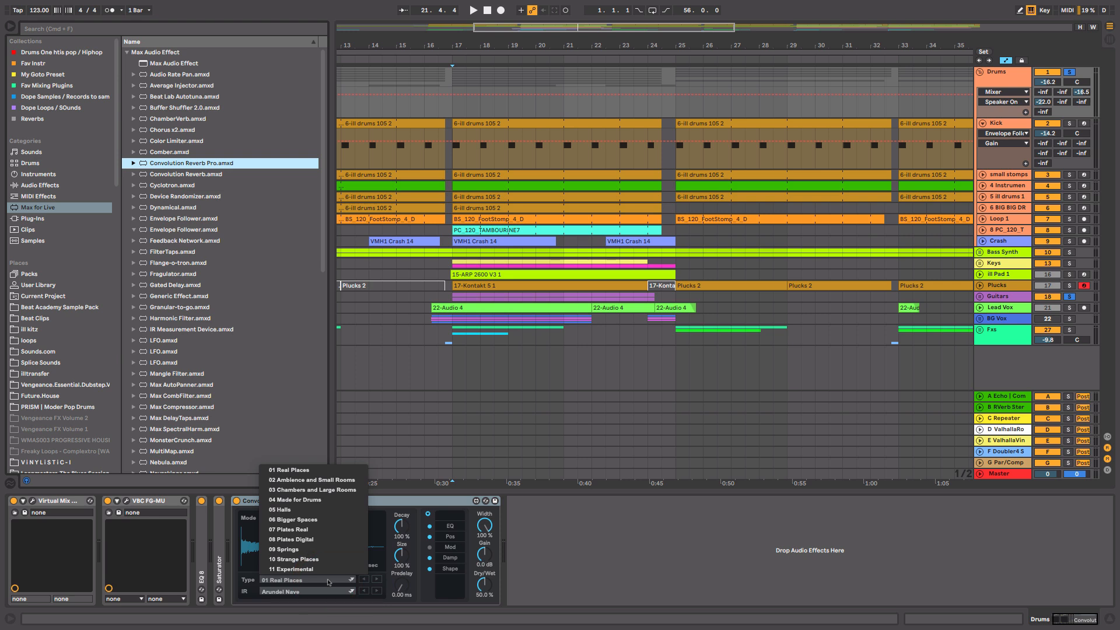
pyautogui.click(403, 505)
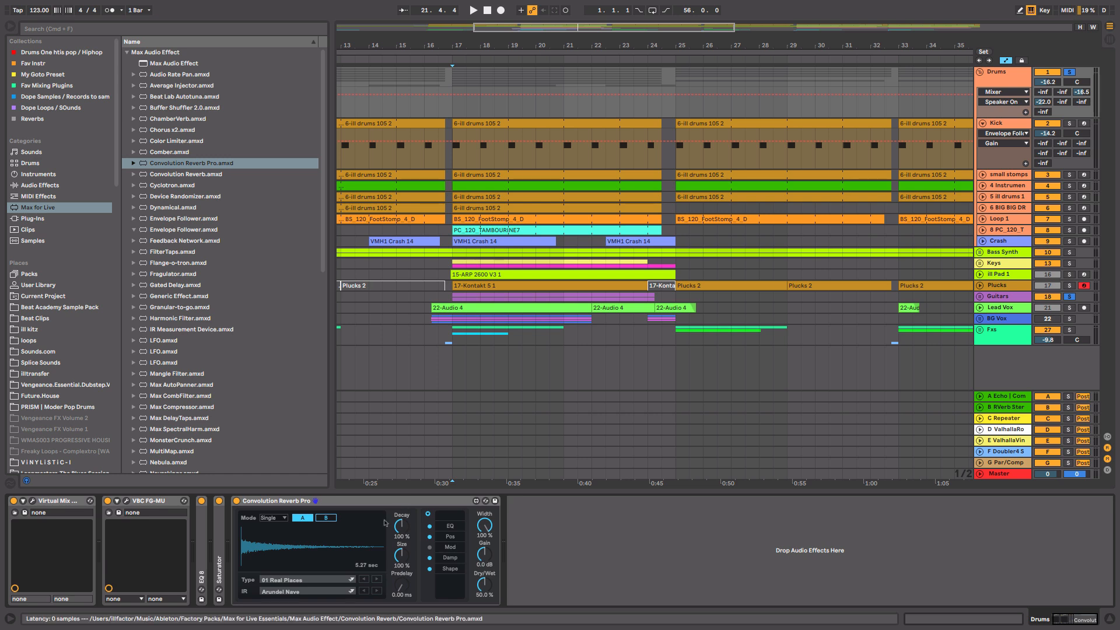
pyautogui.click(336, 581)
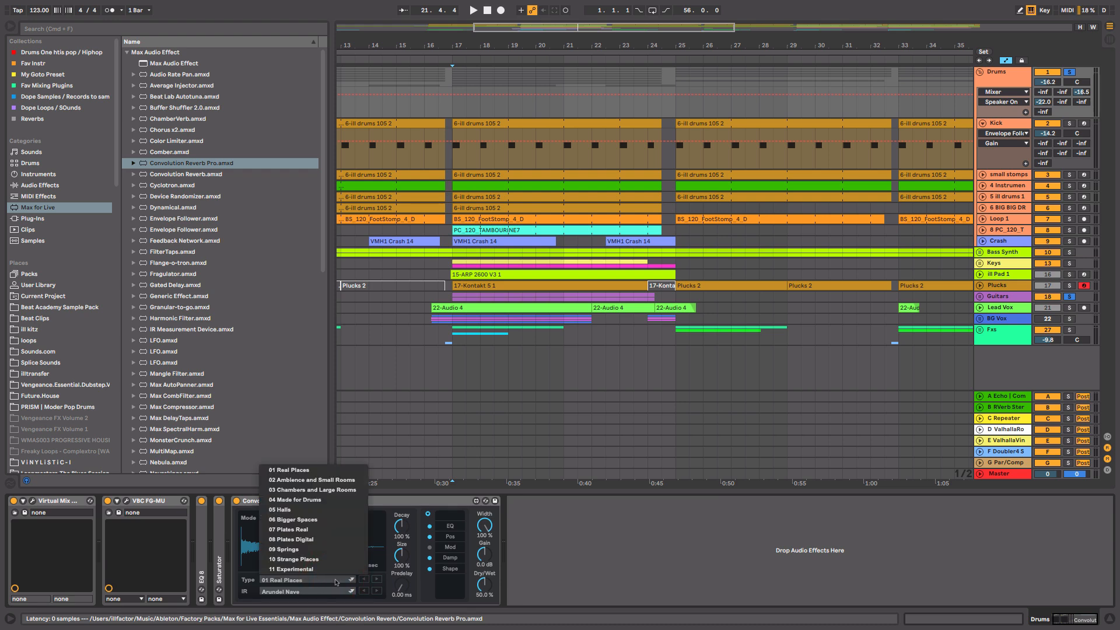
pyautogui.click(334, 592)
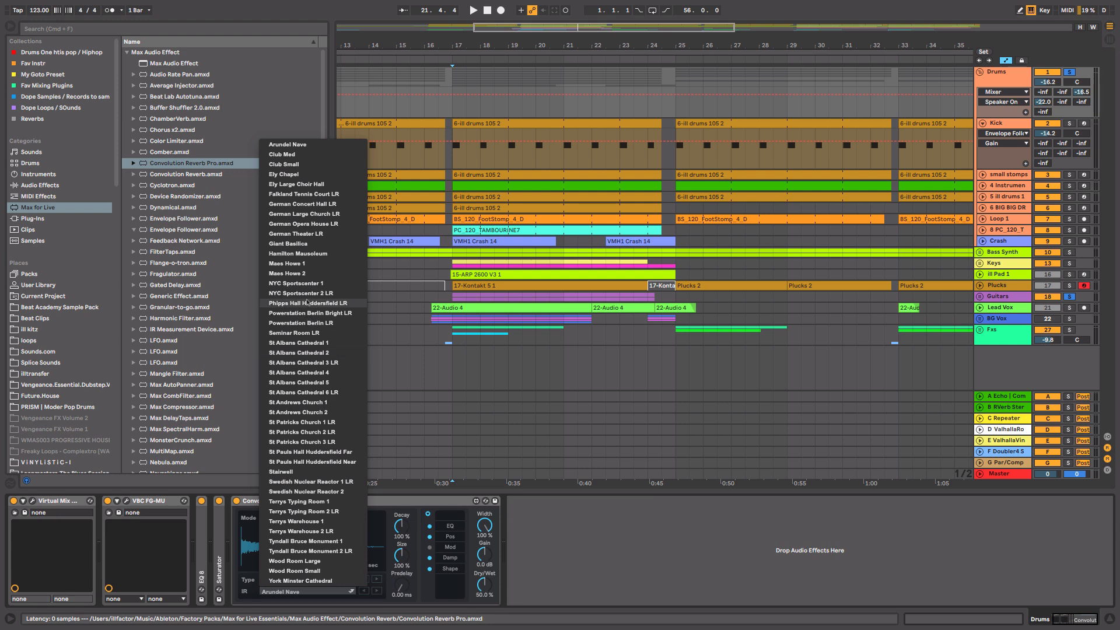
pyautogui.click(328, 324)
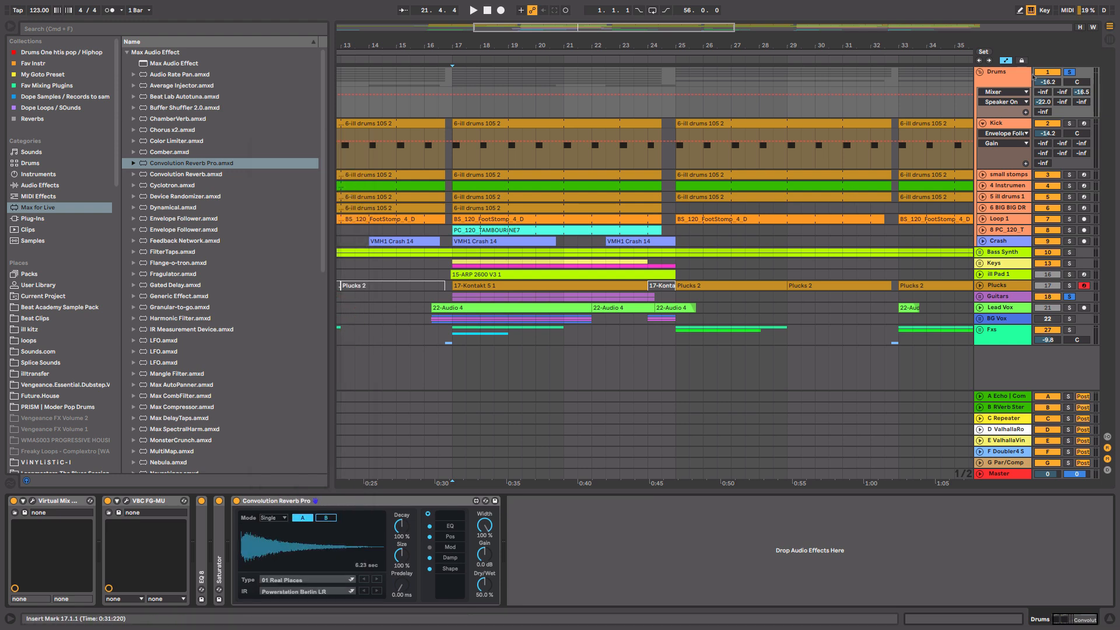
# - Play only the drums with Convolution Reverb Pro's Dry/Wet at about 68%, and lower the mix to about 49%
pyautogui.moveTo(485, 584); pyautogui.dragTo(484, 569)
pyautogui.press('space')
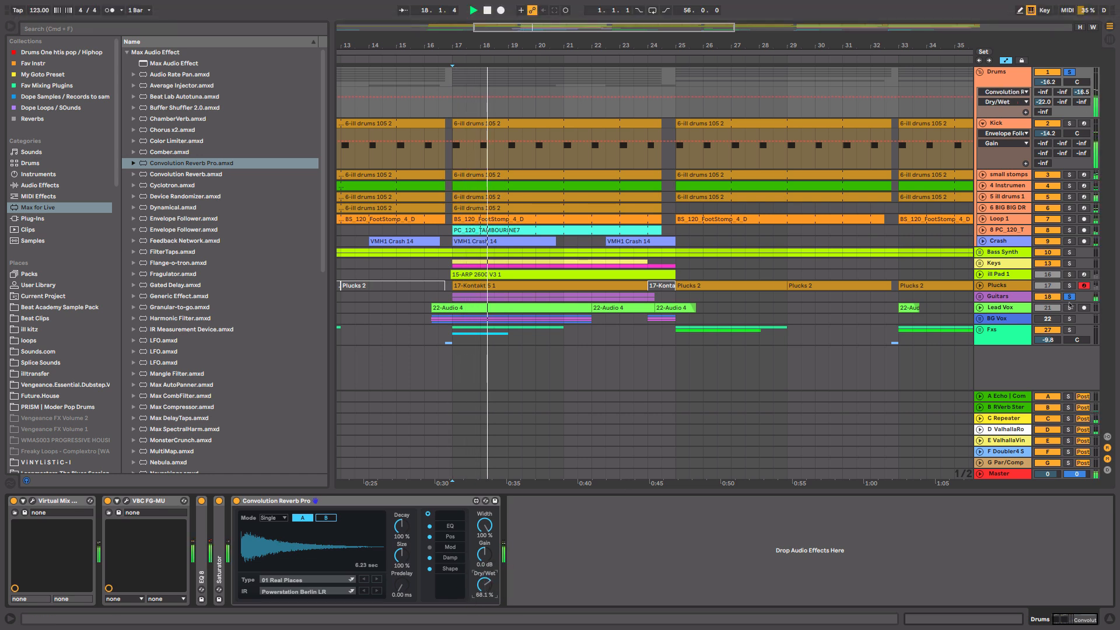
pyautogui.moveTo(484, 583)
pyautogui.mouseDown()
pyautogui.moveTo(484, 567)
pyautogui.moveTo(485, 600)
pyautogui.mouseUp()
pyautogui.press('space')
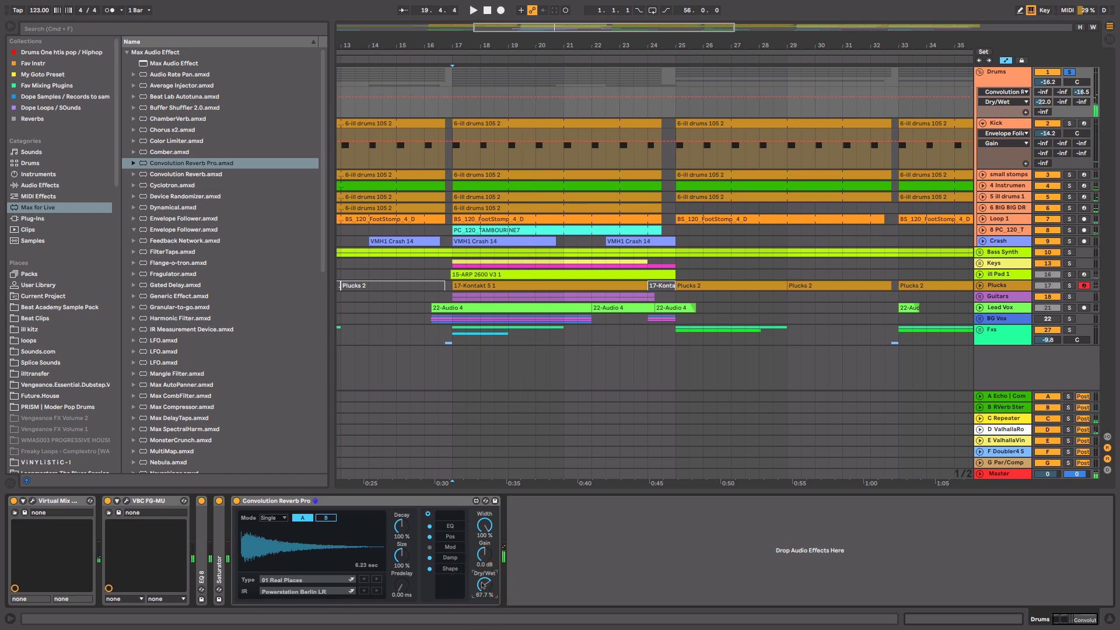
pyautogui.click(462, 501)
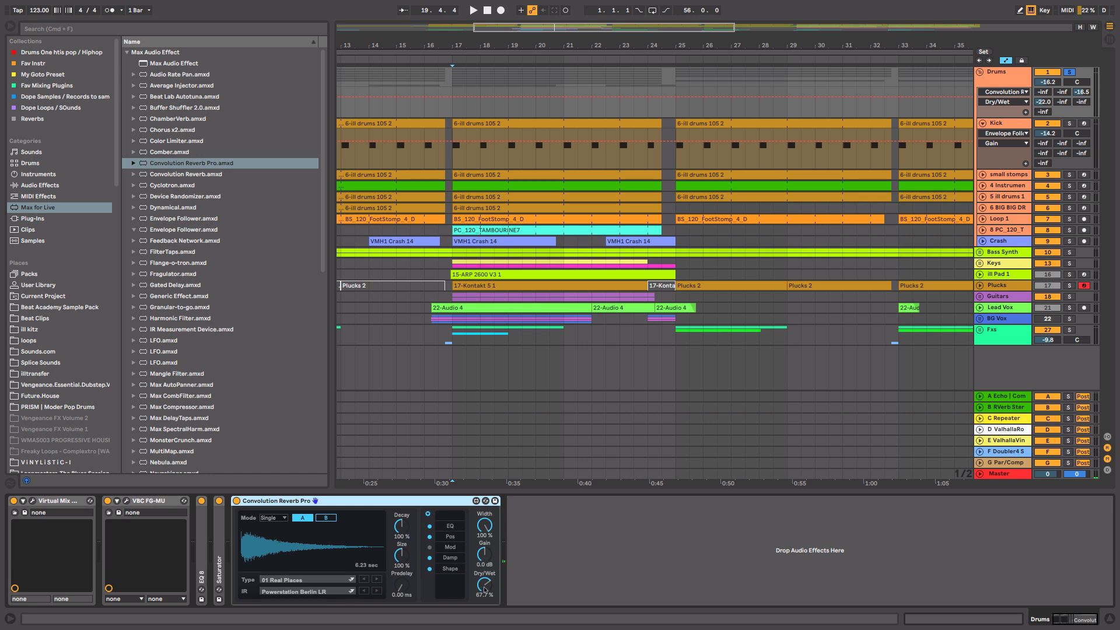
pyautogui.moveTo(484, 590); pyautogui.dragTo(484, 599)
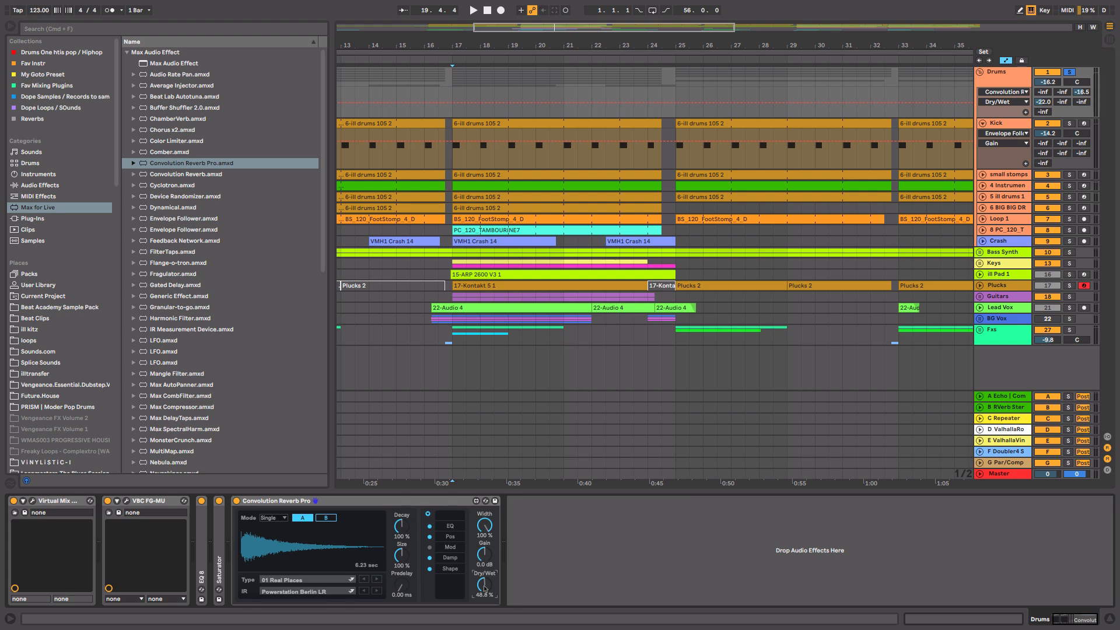
# - Load the Hamilton Mausoleum LR-list impulse response in Convolution Reverb Pro and lower Dry/Wet to about 42% while playing the drums
pyautogui.click(318, 591)
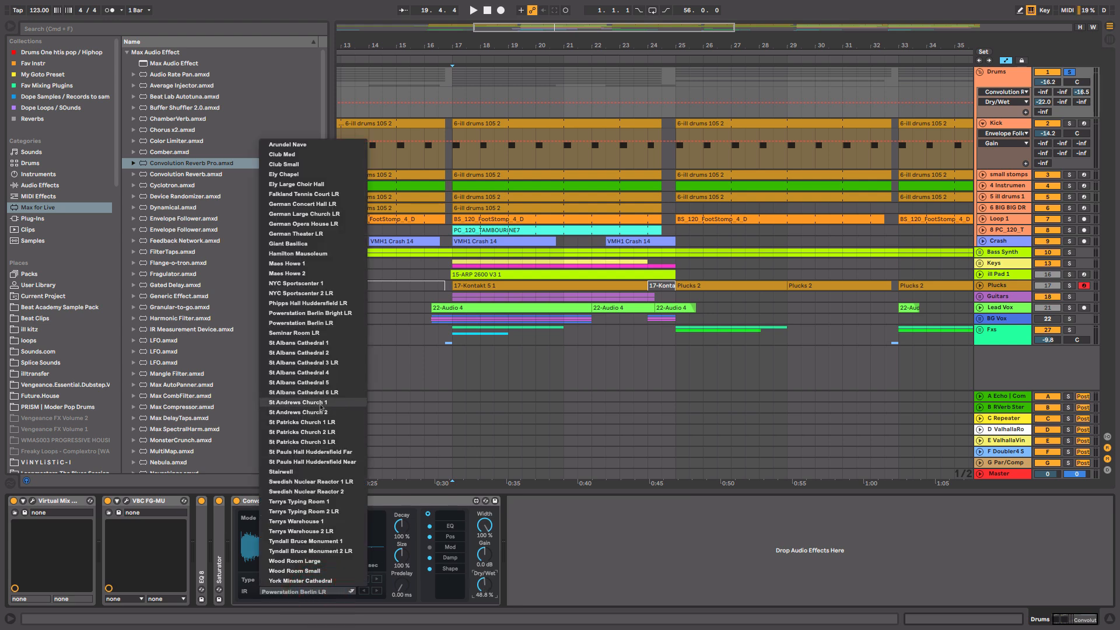
pyautogui.click(332, 254)
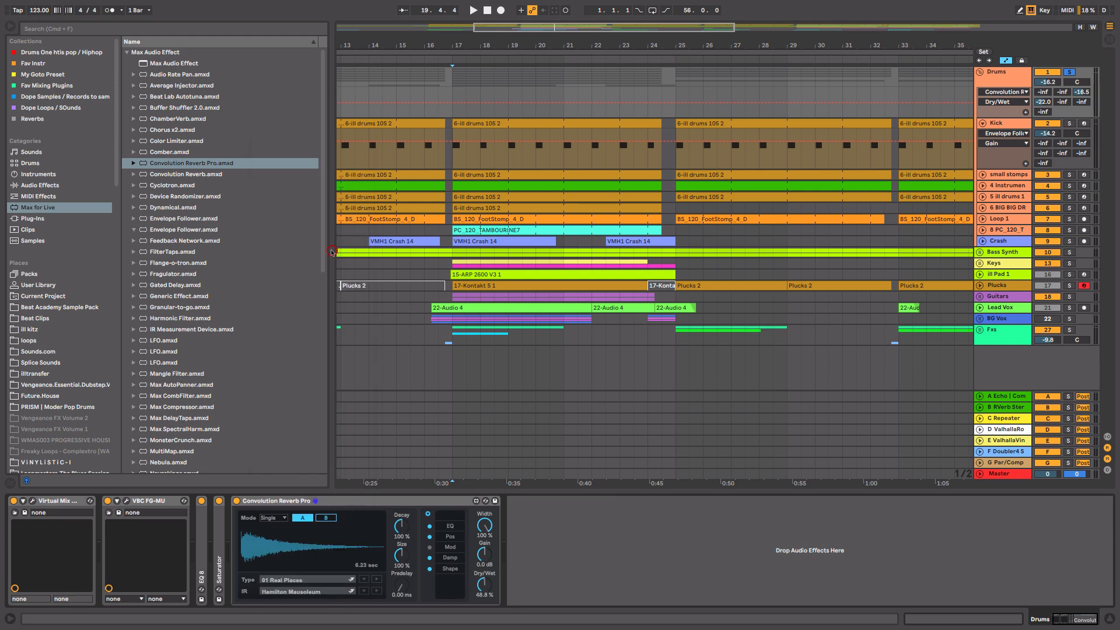
pyautogui.press('space')
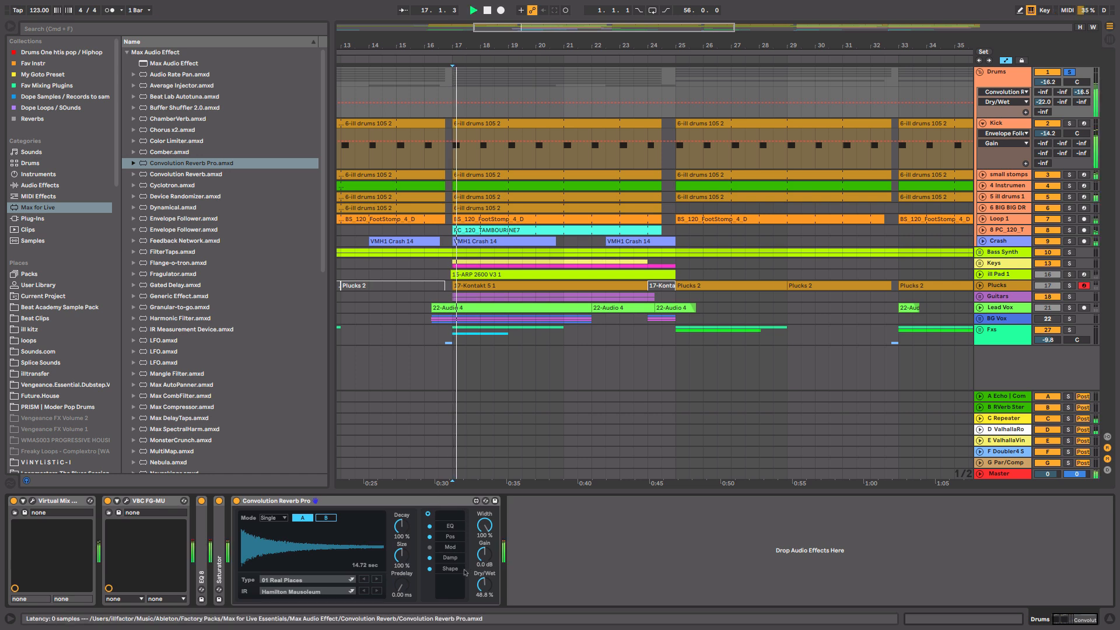
pyautogui.press('space')
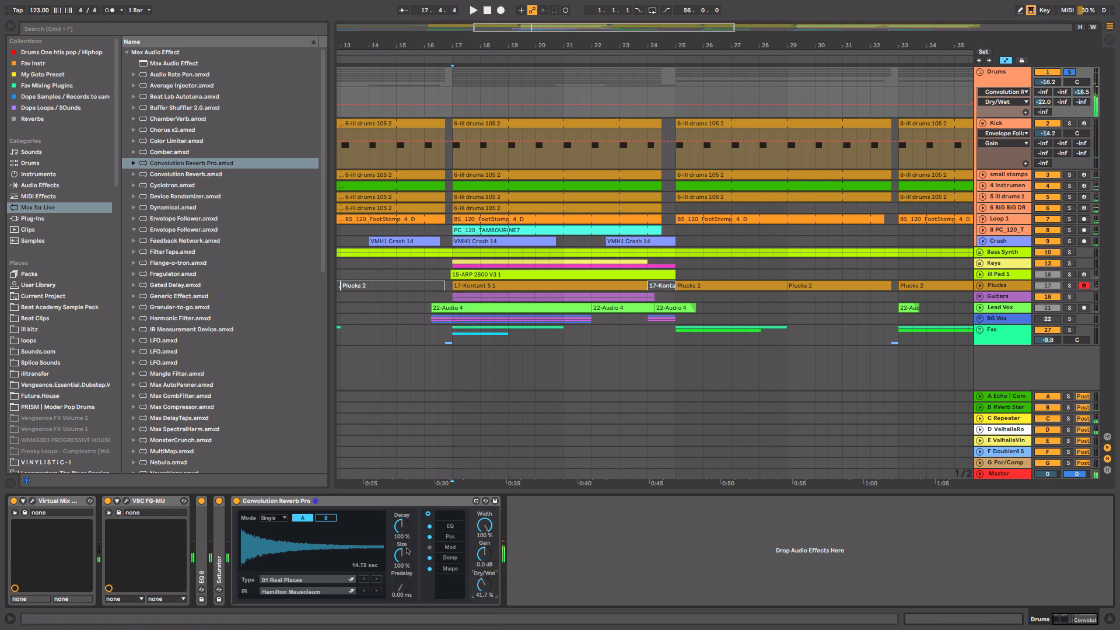
# - Look through Convolution Reverb Pro's EQ, Mod, Damp, Shape and Pos settings pages
pyautogui.click(451, 539)
pyautogui.click(450, 527)
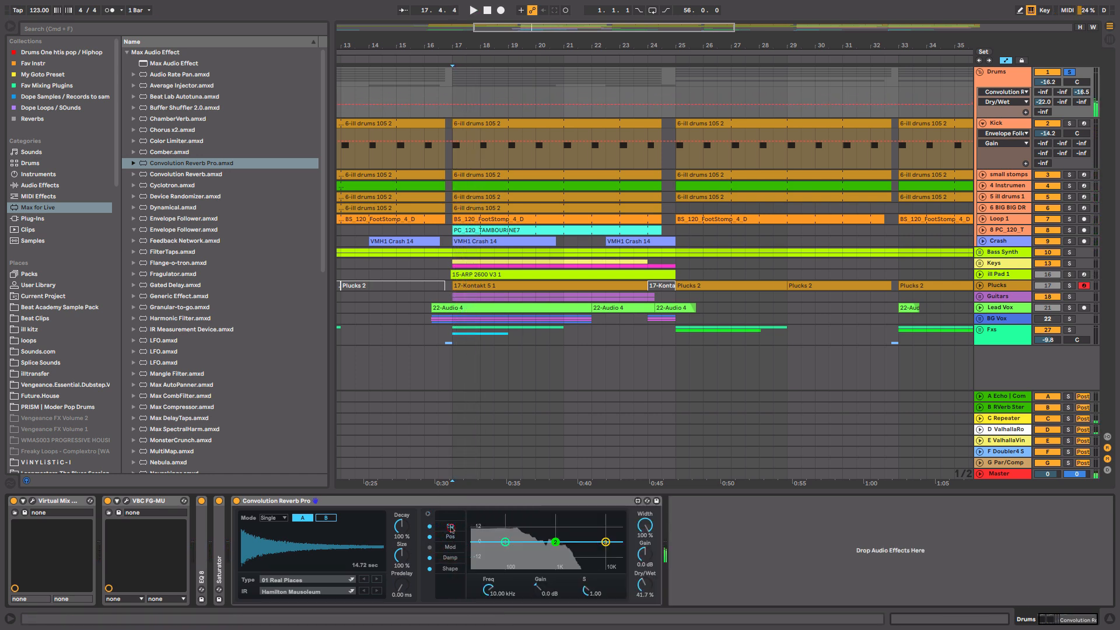
pyautogui.click(450, 547)
pyautogui.click(450, 557)
pyautogui.click(452, 569)
pyautogui.click(453, 557)
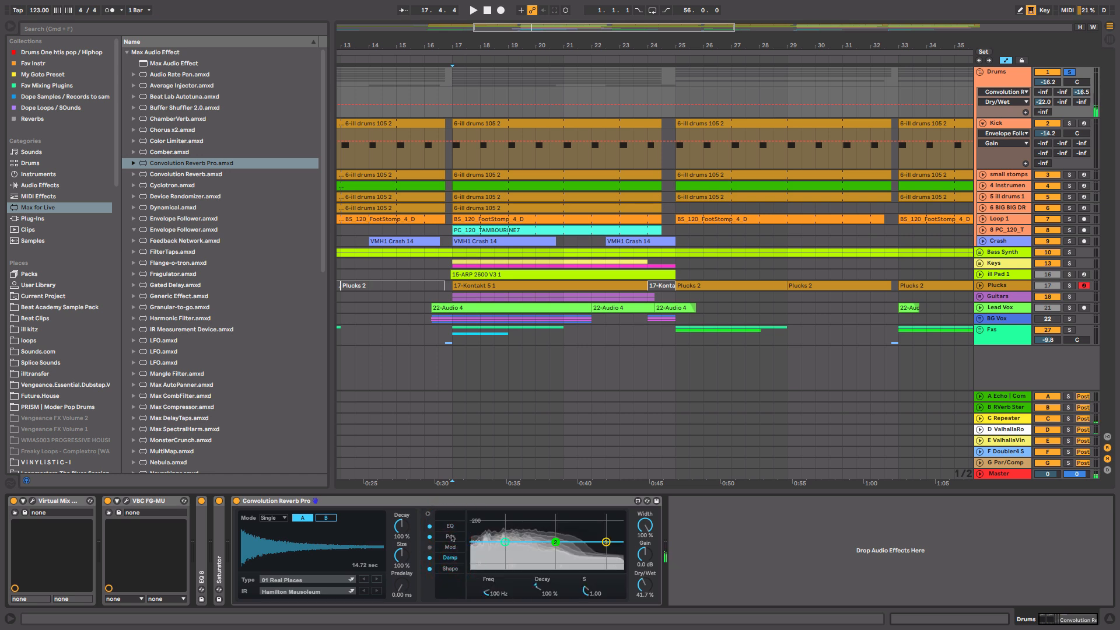
pyautogui.click(451, 537)
pyautogui.click(450, 526)
pyautogui.click(451, 537)
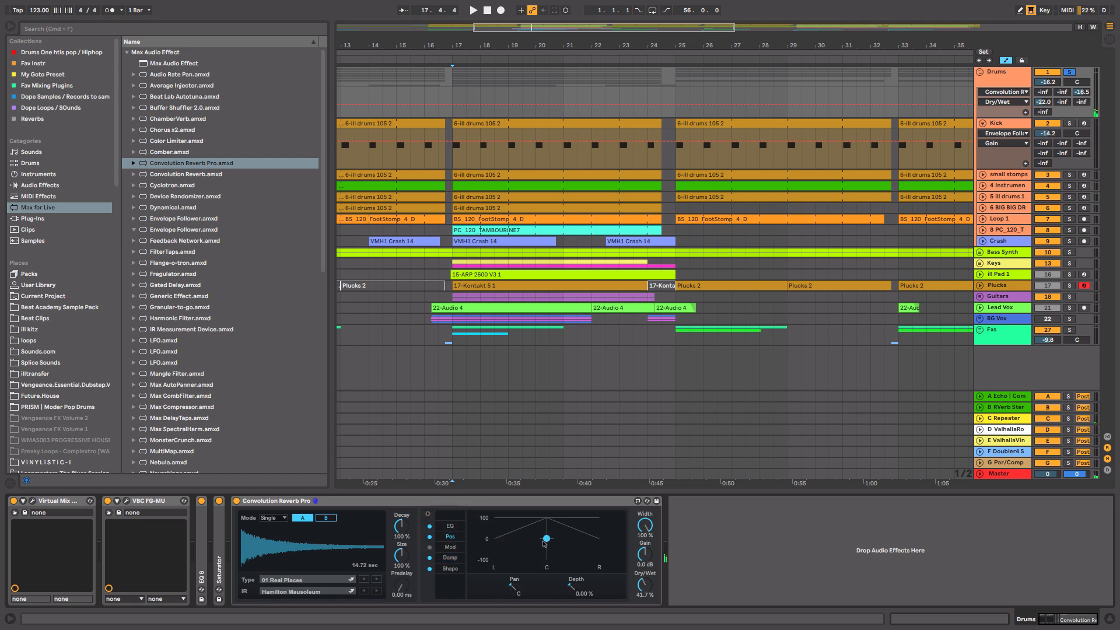
# - Deactivate Convolution Reverb Pro and add the PitchDrop device after it on the Drums track
pyautogui.click(521, 500)
pyautogui.press('super+0')
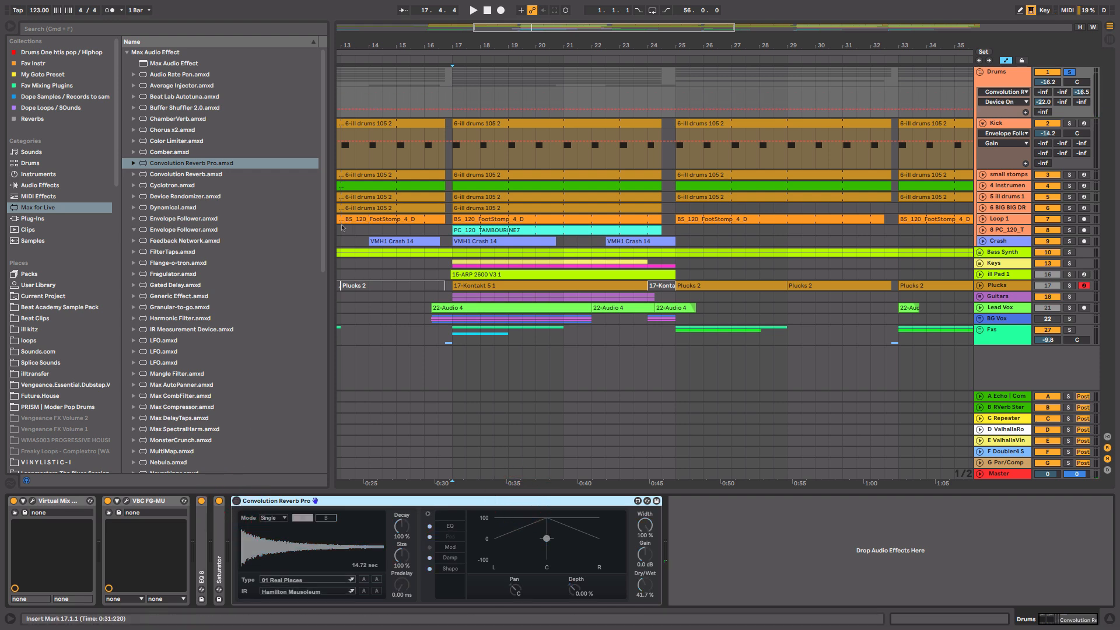
pyautogui.moveTo(322, 225); pyautogui.dragTo(280, 330)
pyautogui.click(173, 293)
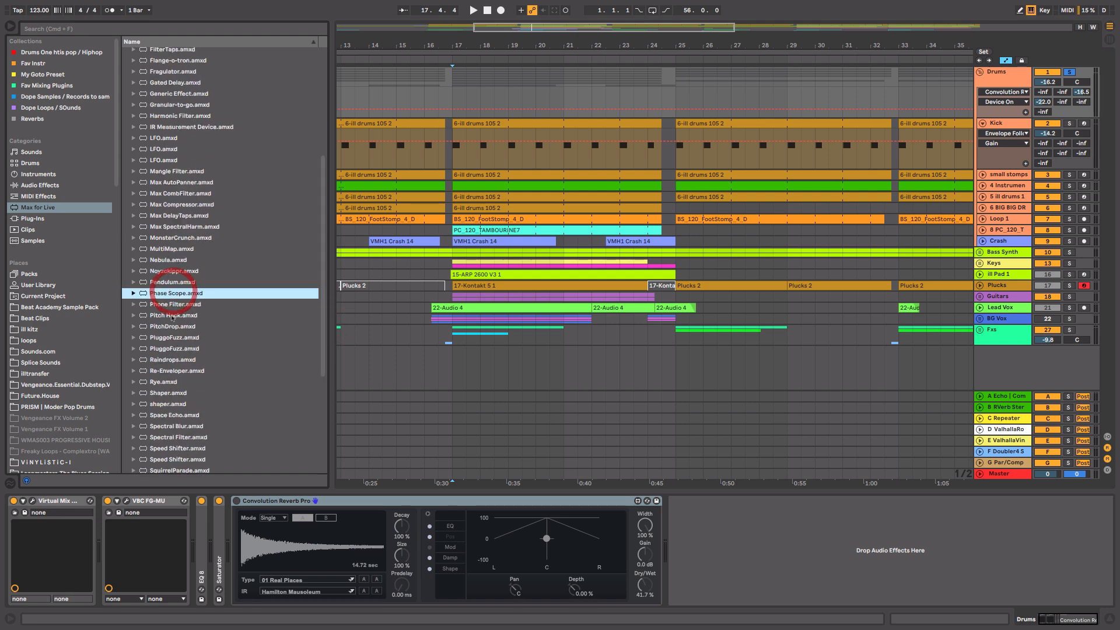
pyautogui.click(175, 316)
pyautogui.click(177, 326)
pyautogui.moveTo(177, 326); pyautogui.dragTo(742, 548)
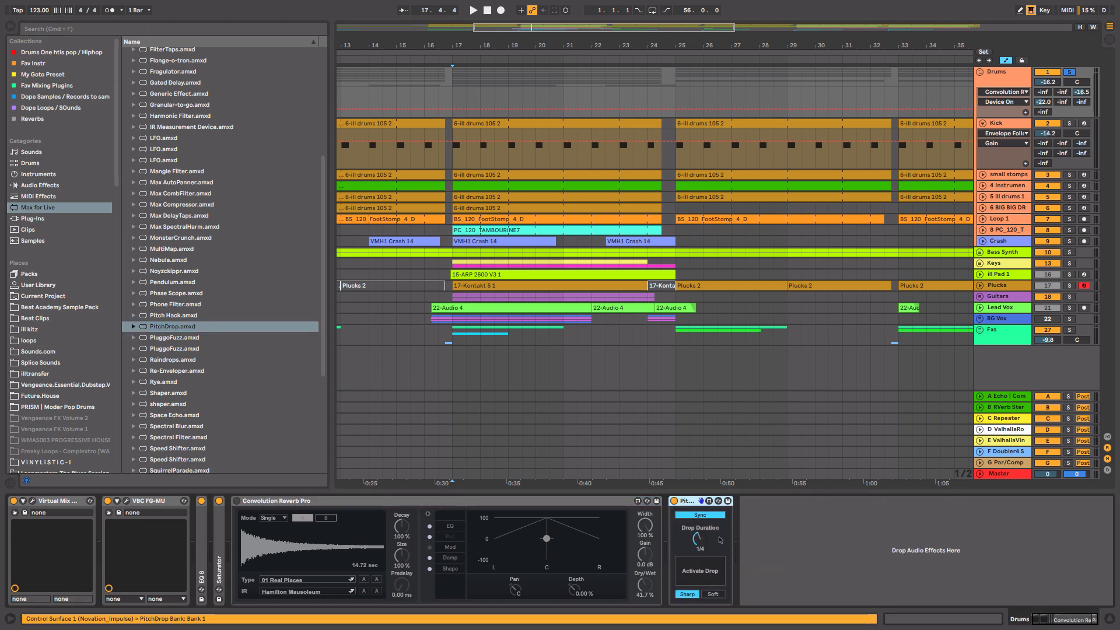
# - Play the drums and activate and resume PitchDrop's drop twice with a 1/4 drop duration
pyautogui.press('space')
pyautogui.click(706, 571)
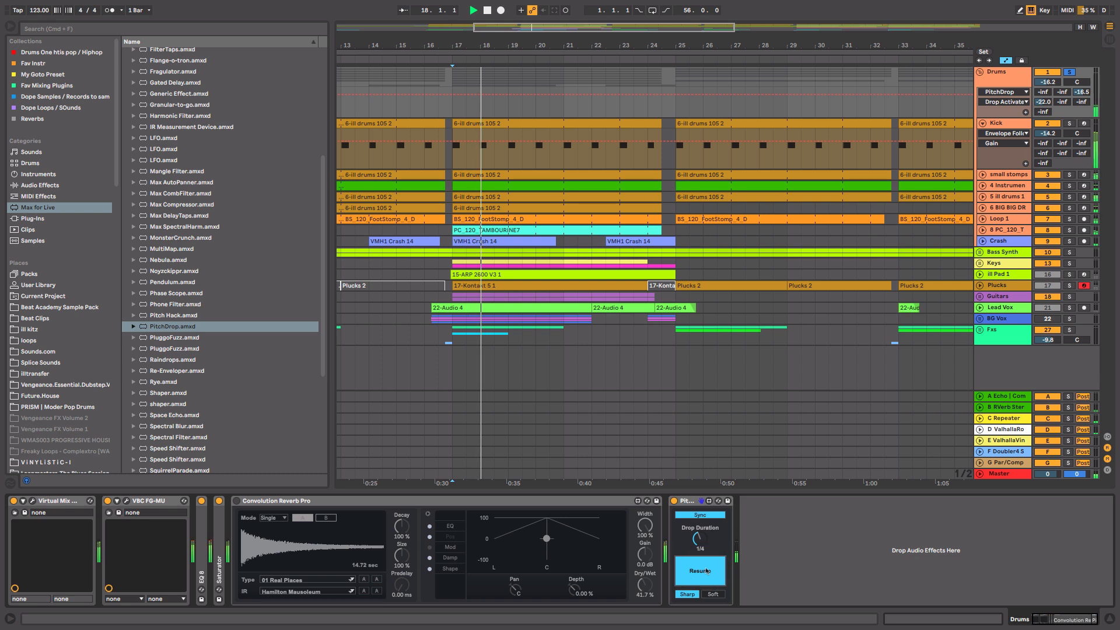
pyautogui.click(707, 575)
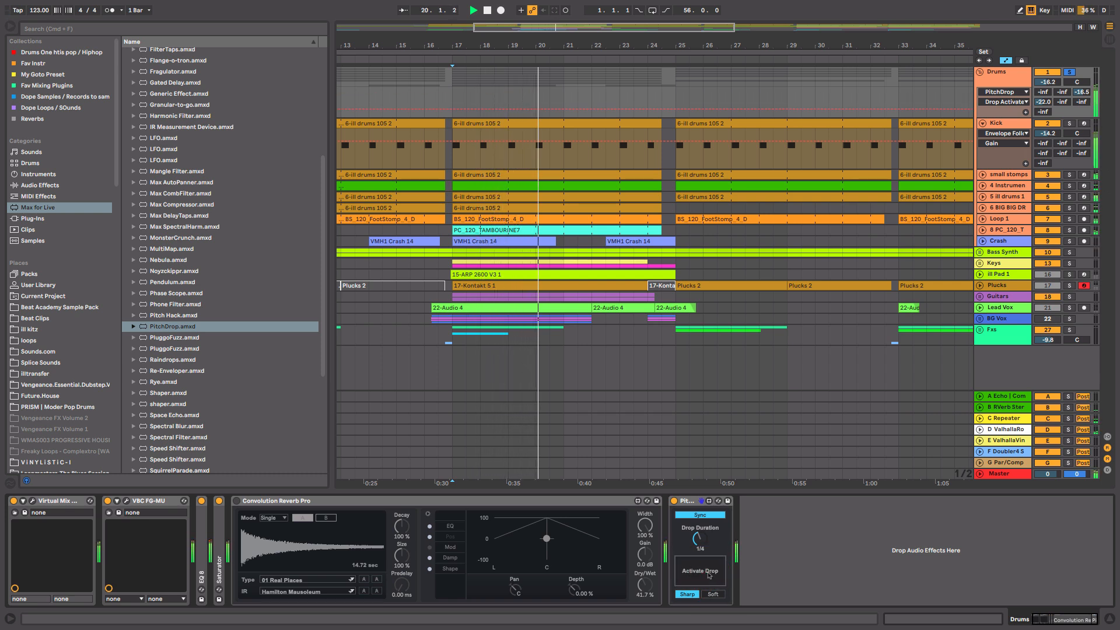
pyautogui.click(709, 575)
pyautogui.click(707, 573)
pyautogui.press('space')
# - Set PitchDrop's Drop Duration to 1/2 and audition the drop and resume on the drums
pyautogui.moveTo(704, 541); pyautogui.dragTo(703, 536)
pyautogui.press('space')
pyautogui.click(704, 574)
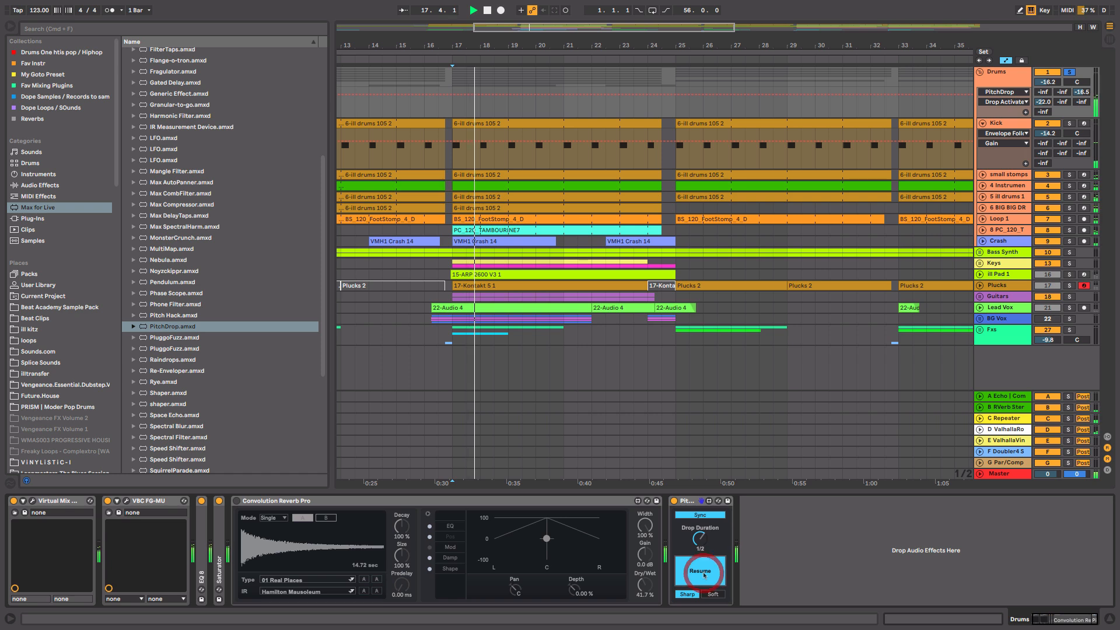
pyautogui.click(704, 574)
pyautogui.press('space')
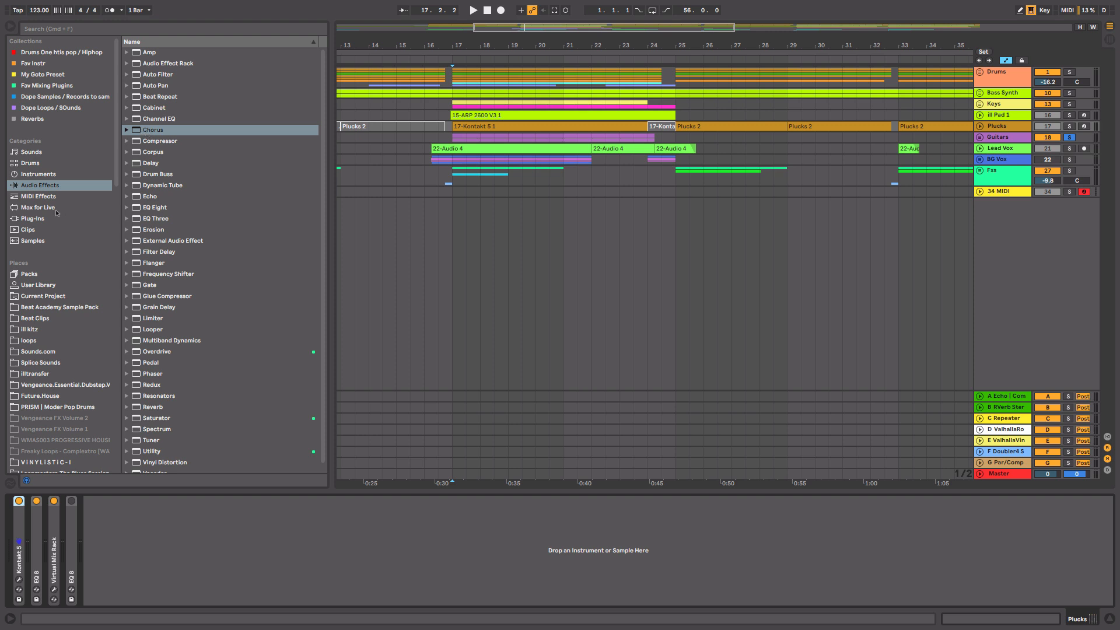
# - Add the Chorus audio effect to the Guitars track and briefly play the soloed guitars
pyautogui.click(38, 207)
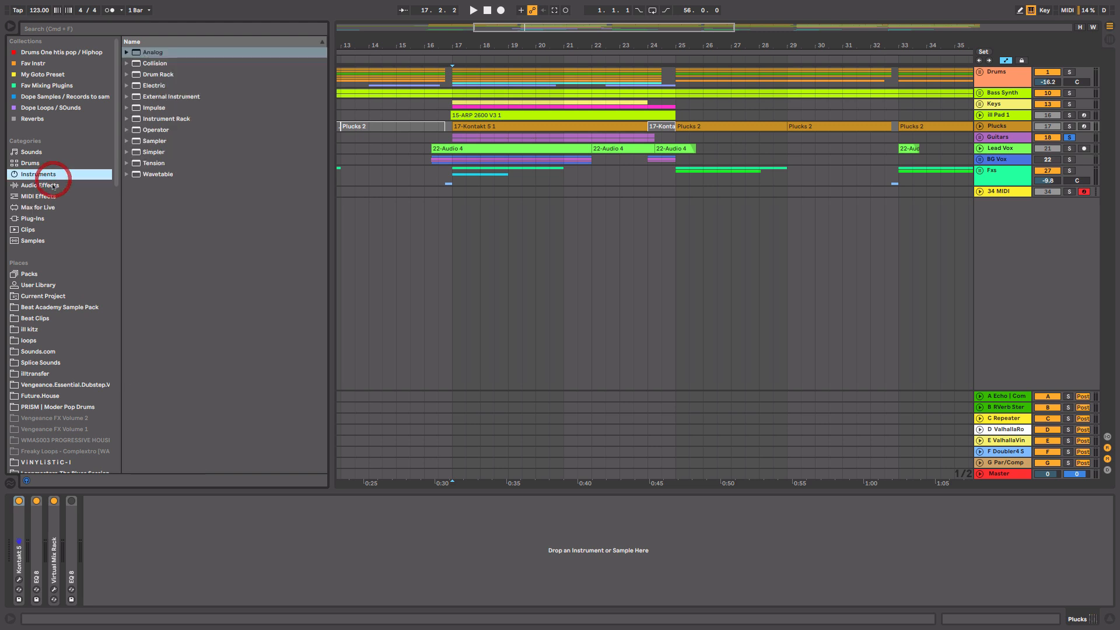
pyautogui.click(40, 185)
pyautogui.click(141, 130)
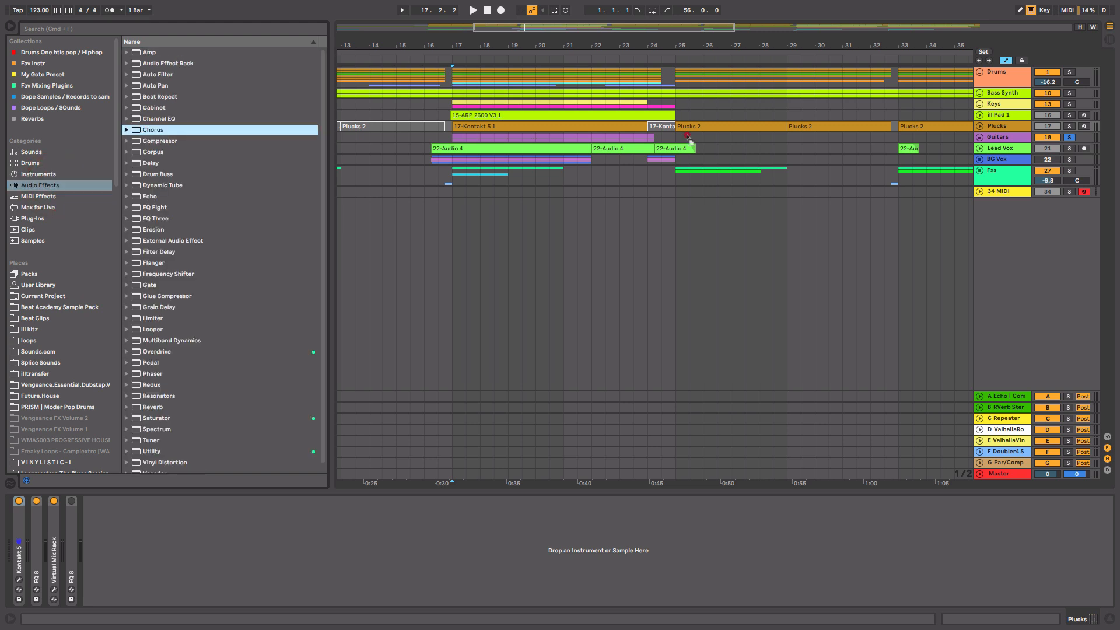
pyautogui.moveTo(1013, 138); pyautogui.dragTo(1013, 138)
pyautogui.press('space')
pyautogui.press('space')
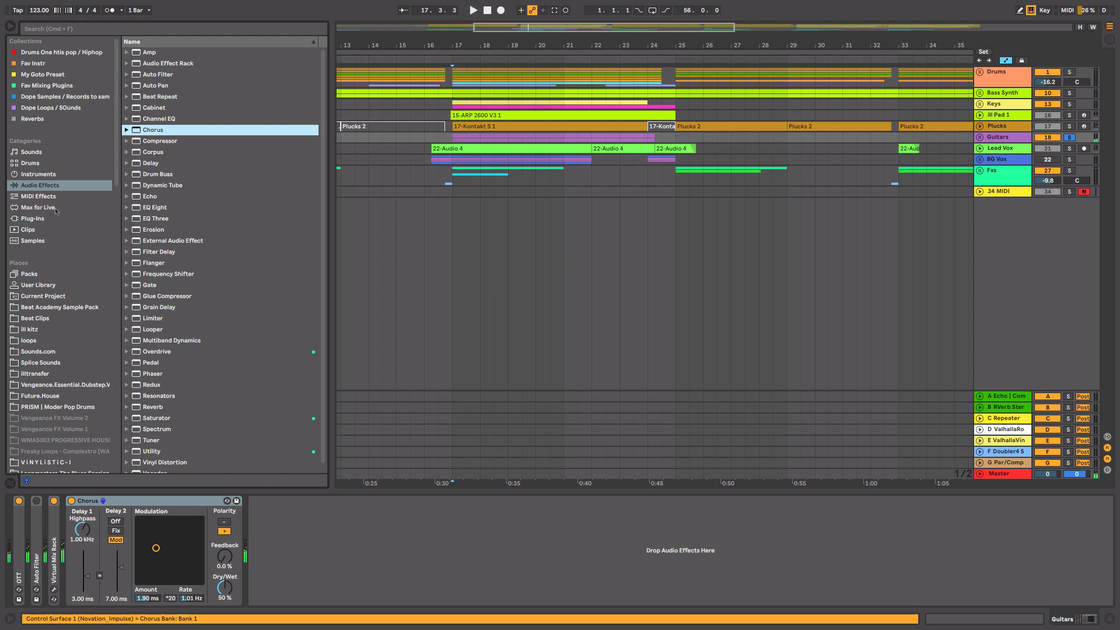
# - Add the Max for Live LFO after Chorus on the Guitars track and map it to the Chorus Dry/Wet
pyautogui.click(55, 208)
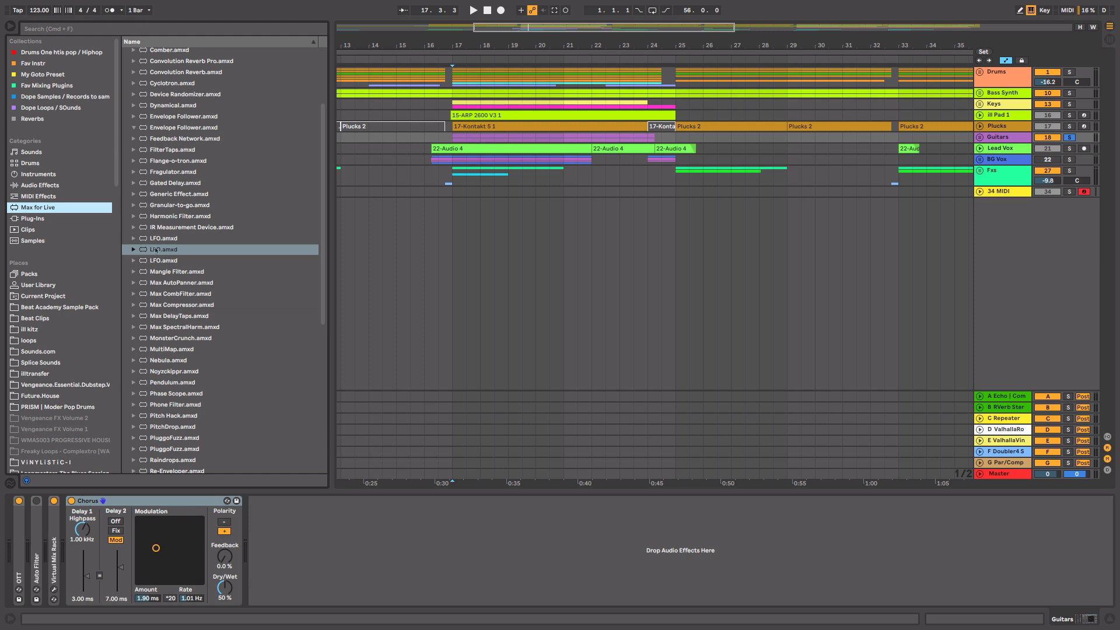
pyautogui.moveTo(154, 251); pyautogui.dragTo(288, 535)
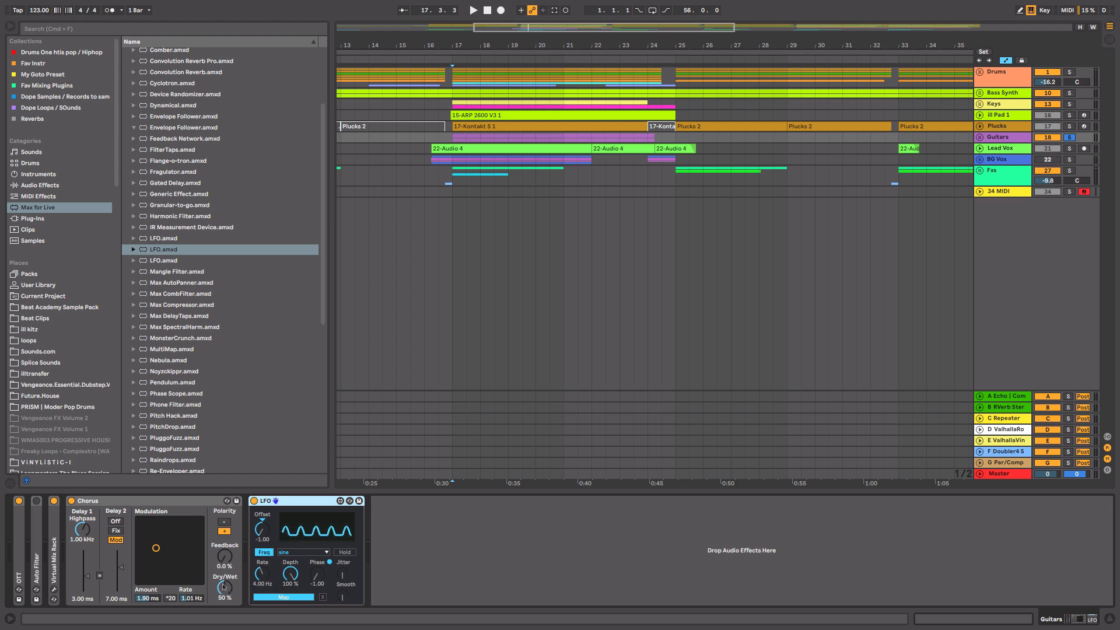
pyautogui.click(273, 597)
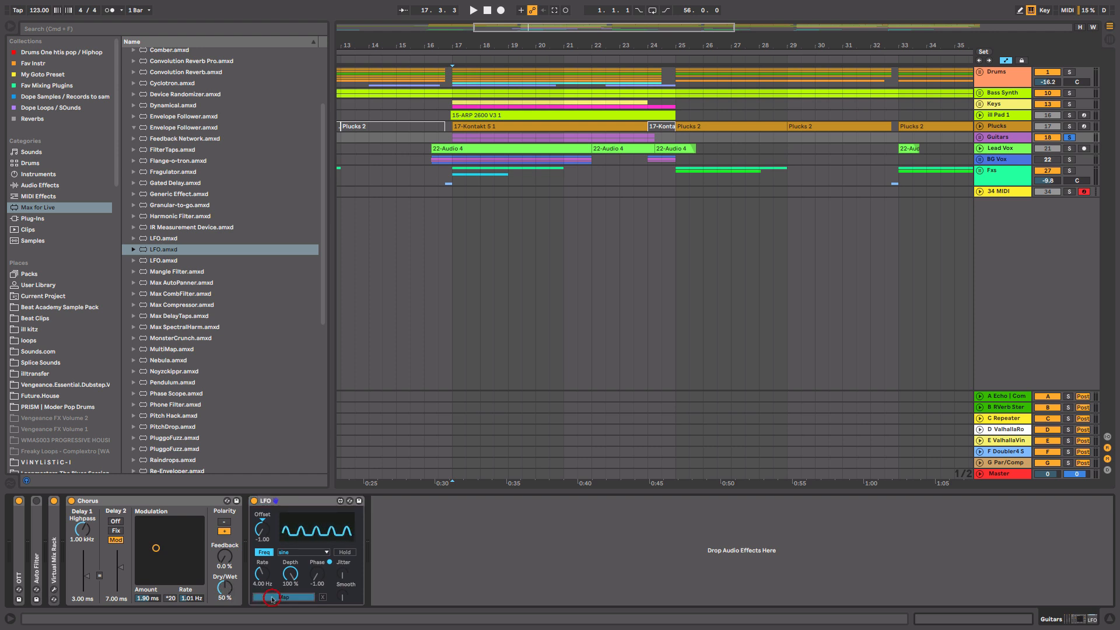
pyautogui.click(225, 587)
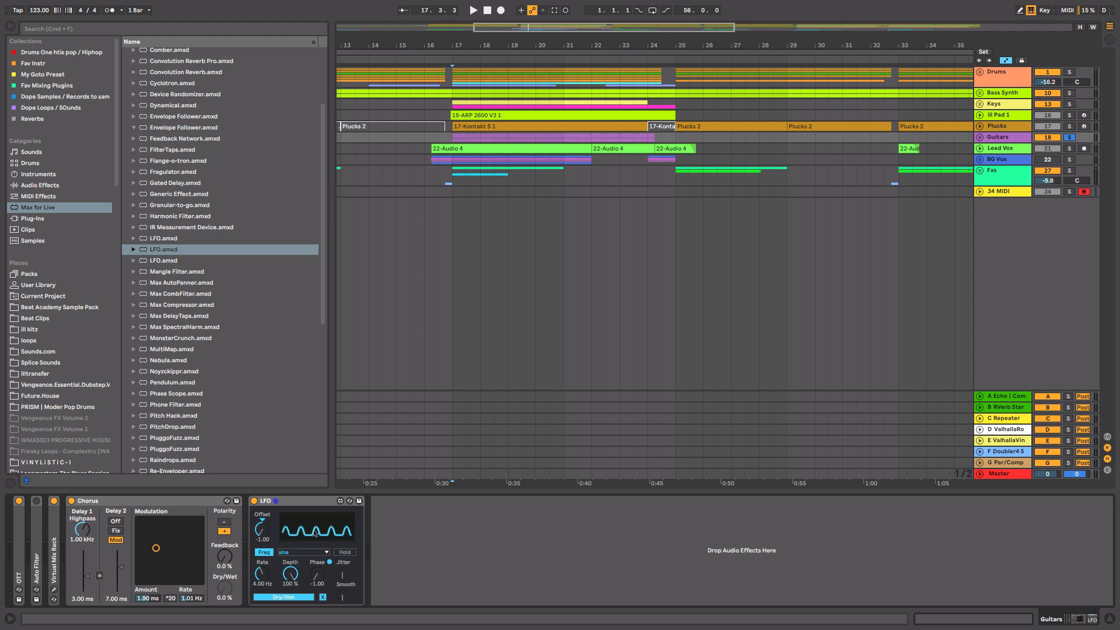
# - Audition the guitars and set the LFO's Rate to 1.44 Hz, Depth to 41.7% and Offset to 0.56
pyautogui.press('space')
pyautogui.moveTo(291, 584); pyautogui.dragTo(291, 599)
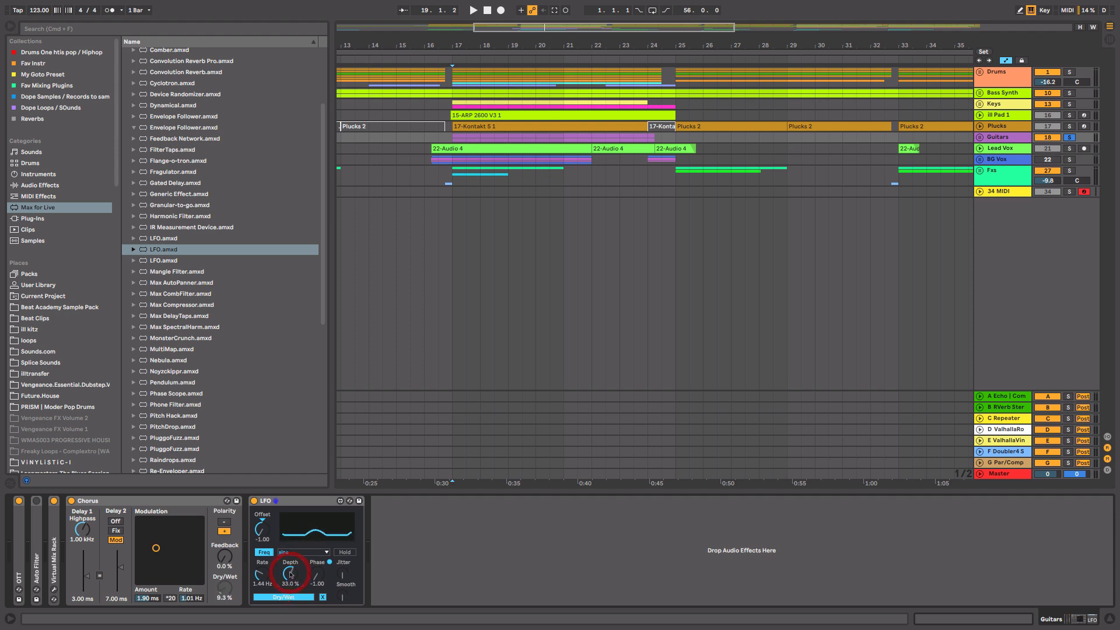
pyautogui.moveTo(264, 523); pyautogui.dragTo(274, 491)
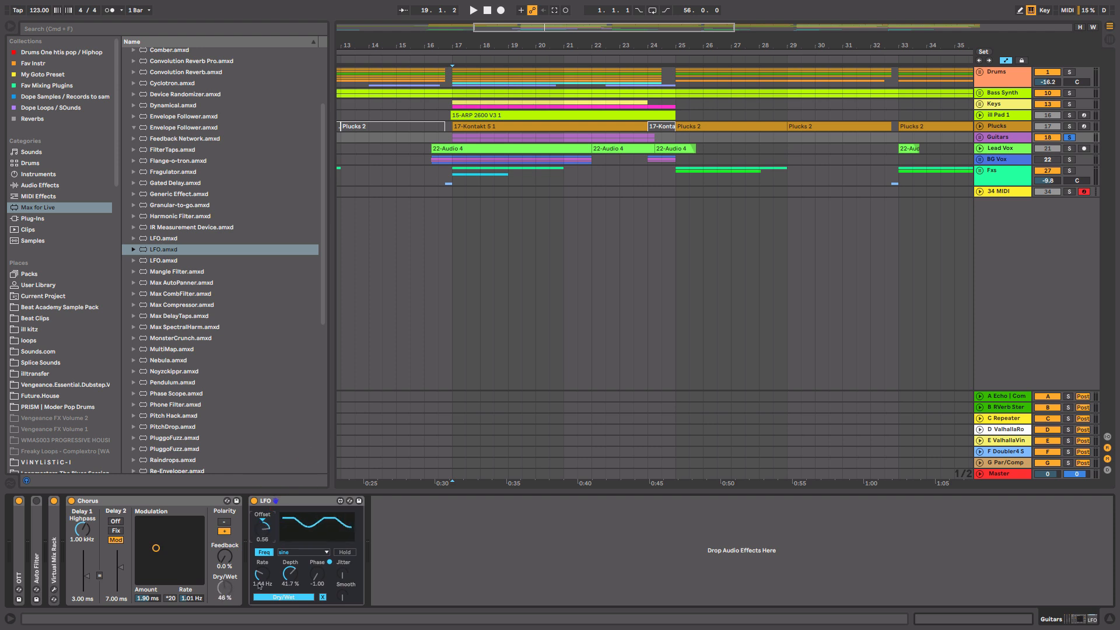
# - Raise the LFO's Rate to 2.75 Hz during playback, and view its waveform options while keeping sine
pyautogui.press('space')
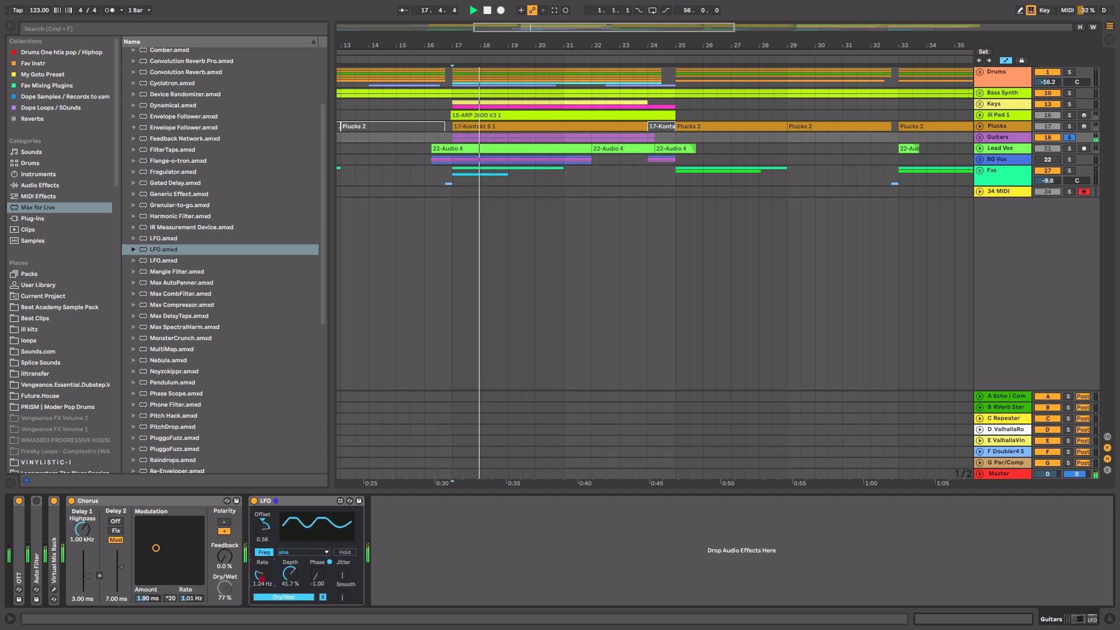
pyautogui.moveTo(261, 579)
pyautogui.mouseDown()
pyautogui.moveTo(265, 543)
pyautogui.moveTo(264, 573)
pyautogui.mouseUp()
pyautogui.press('space')
pyautogui.click(323, 553)
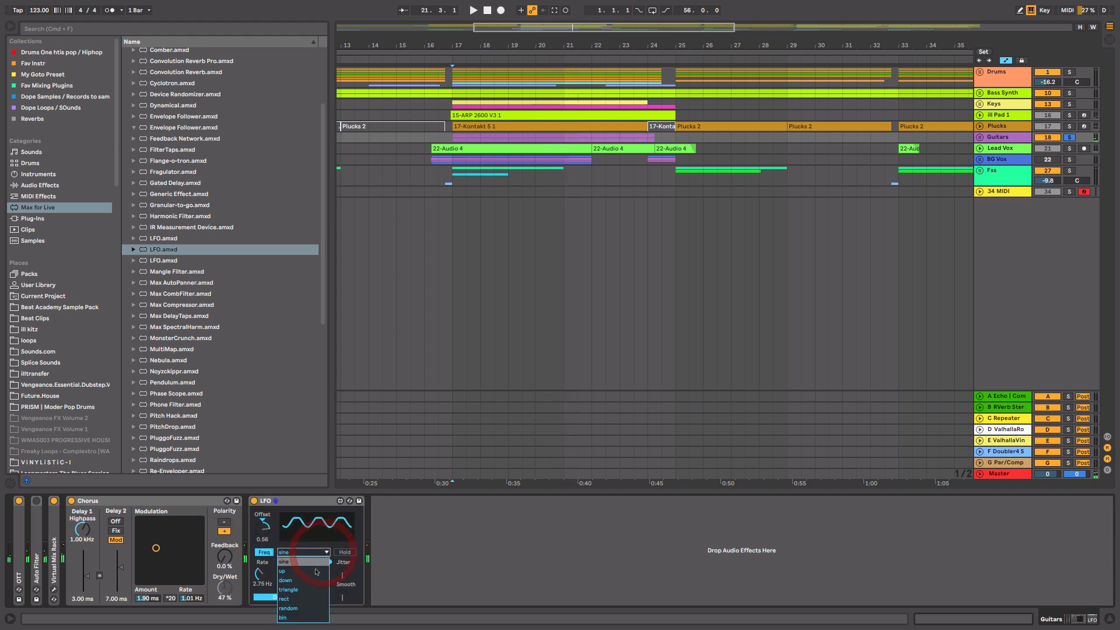
pyautogui.click(326, 536)
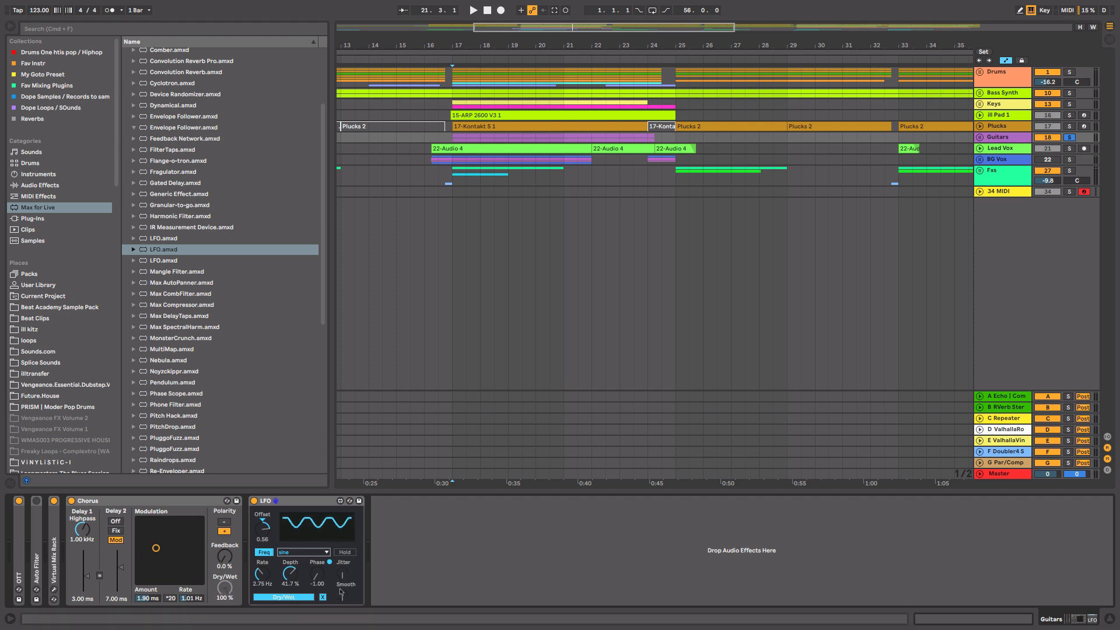
# - Lower the LFO's Rate to about 1.34 Hz, try to adjust the mapped Chorus Dry/Wet directly, and reduce the Rate further
pyautogui.moveTo(262, 574); pyautogui.dragTo(260, 576)
pyautogui.press('space')
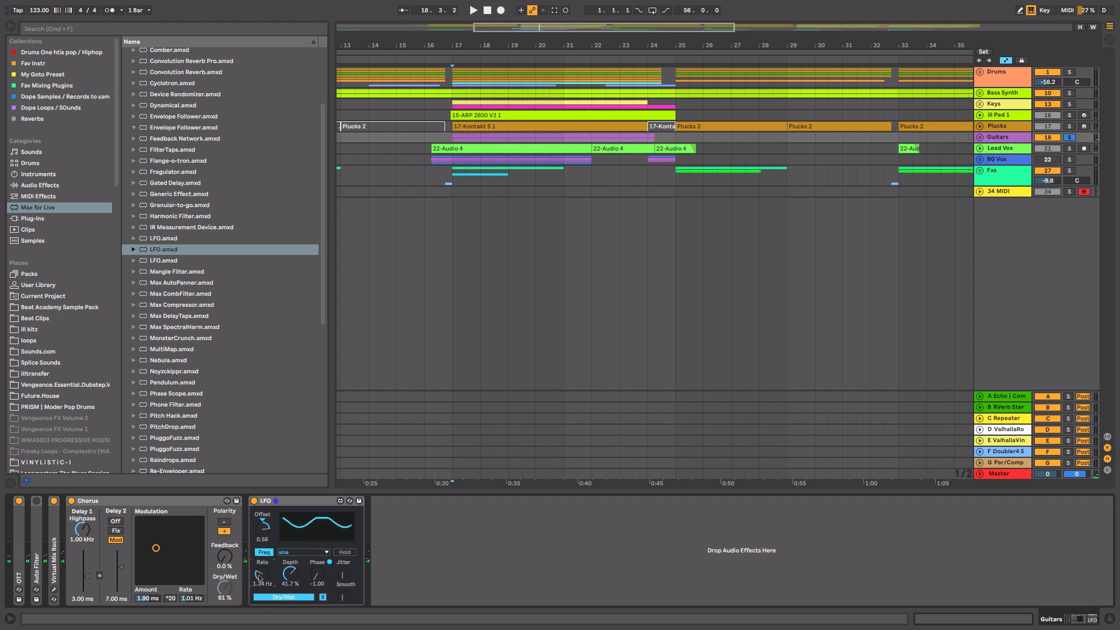
pyautogui.click(227, 588)
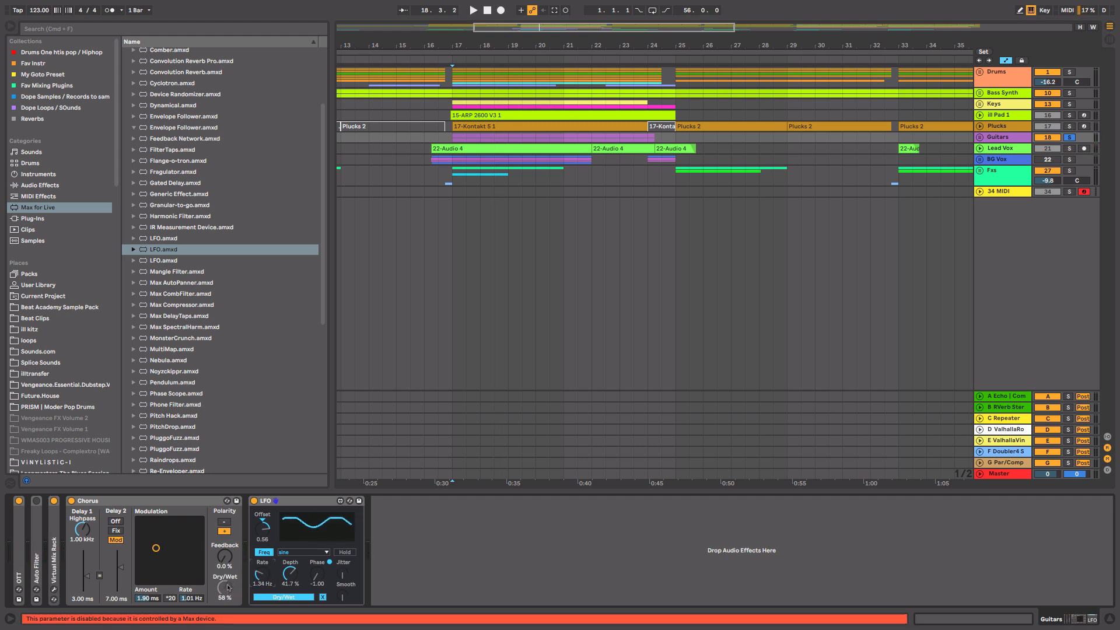
pyautogui.moveTo(261, 578); pyautogui.dragTo(260, 586)
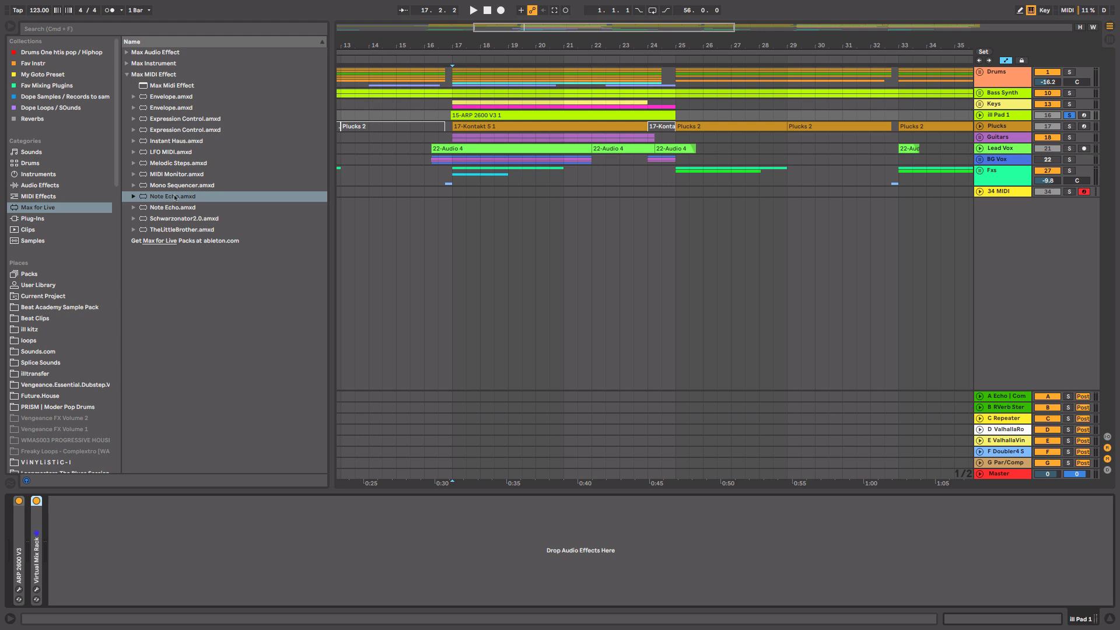
# - Add the Note Echo MIDI effect before the ARP 2600 V3 on the ill Pad 1 track and play it
pyautogui.moveTo(171, 200)
pyautogui.mouseDown()
pyautogui.moveTo(150, 440)
pyautogui.moveTo(49, 531)
pyautogui.mouseUp()
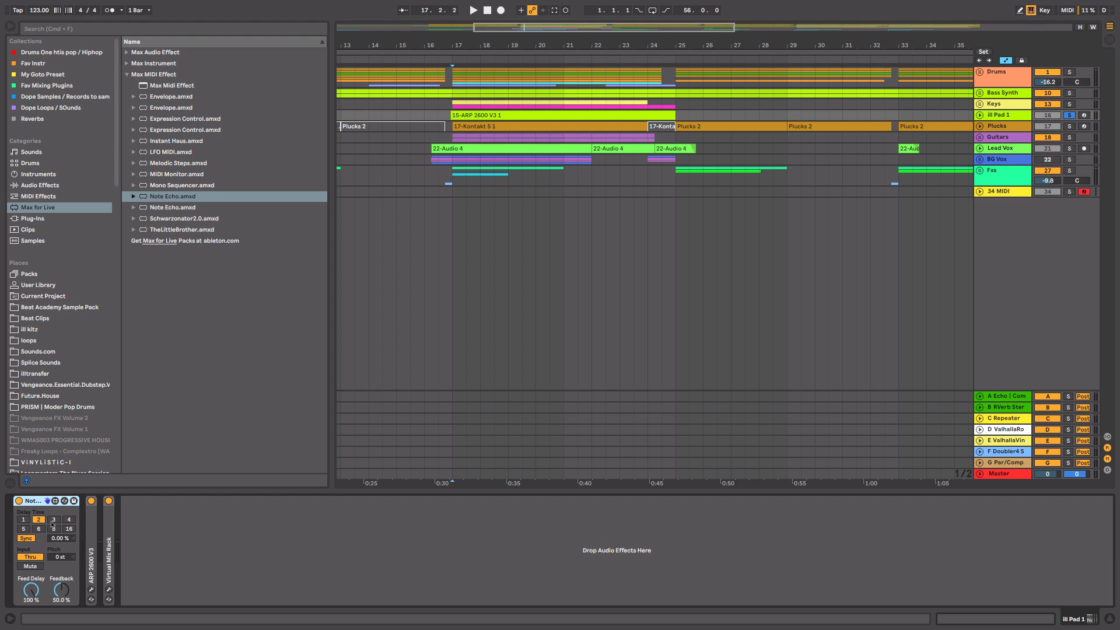
pyautogui.press('space')
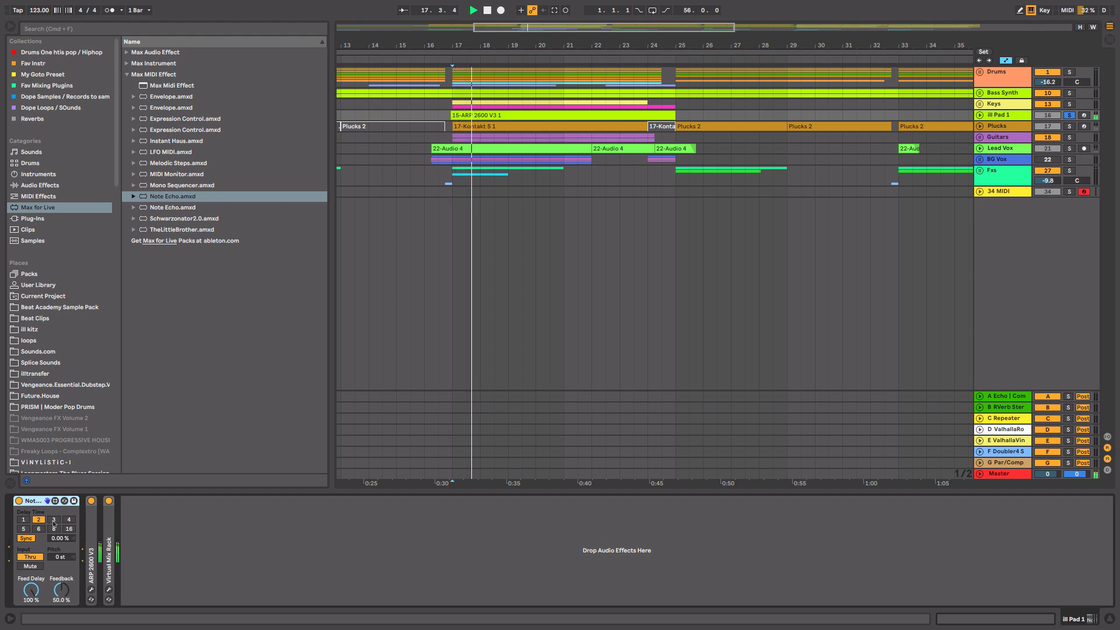
pyautogui.press('space')
# - Bypass Note Echo, play the pad without it, and inspect the MIDI notes of the 15-ARP 2600 V3 1 clip
pyautogui.click(19, 501)
pyautogui.press('space')
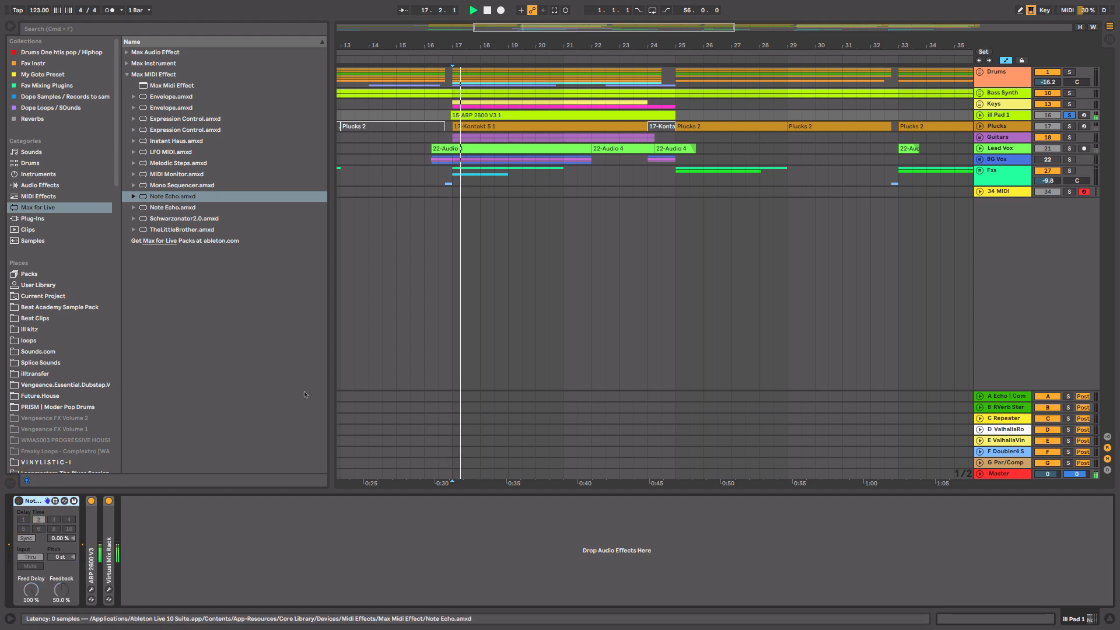
pyautogui.hotkey('shift', 'Tab')
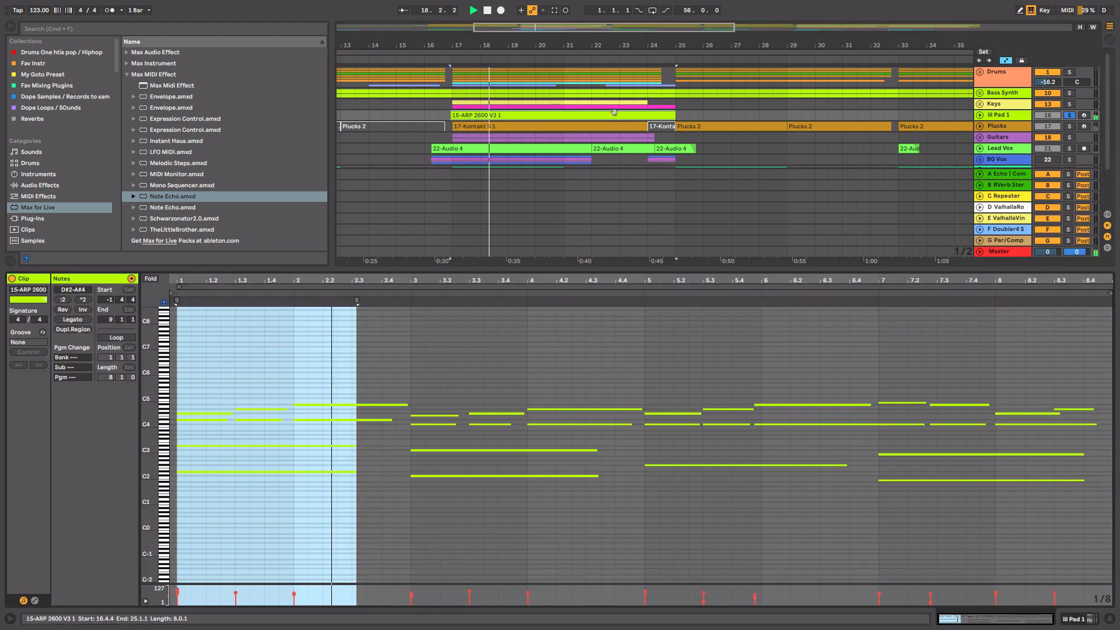
pyautogui.press('space')
pyautogui.click(394, 380)
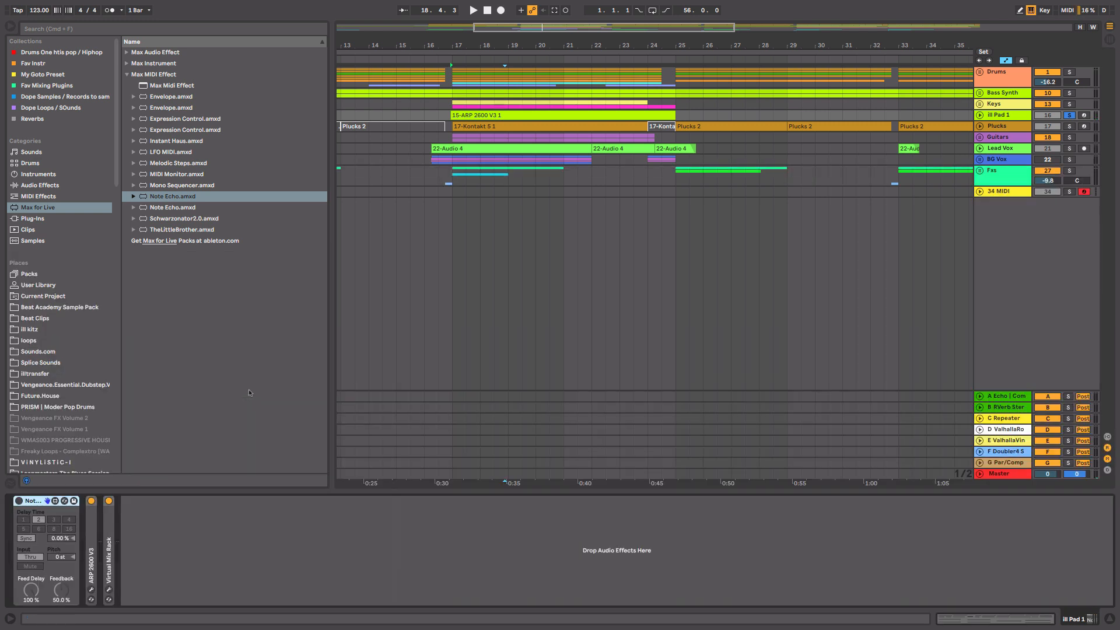
pyautogui.hotkey('shift', 'Tab')
# - Reactivate Note Echo on the ill Pad 1 track and play the pad with the echo
pyautogui.click(19, 500)
pyautogui.press('space')
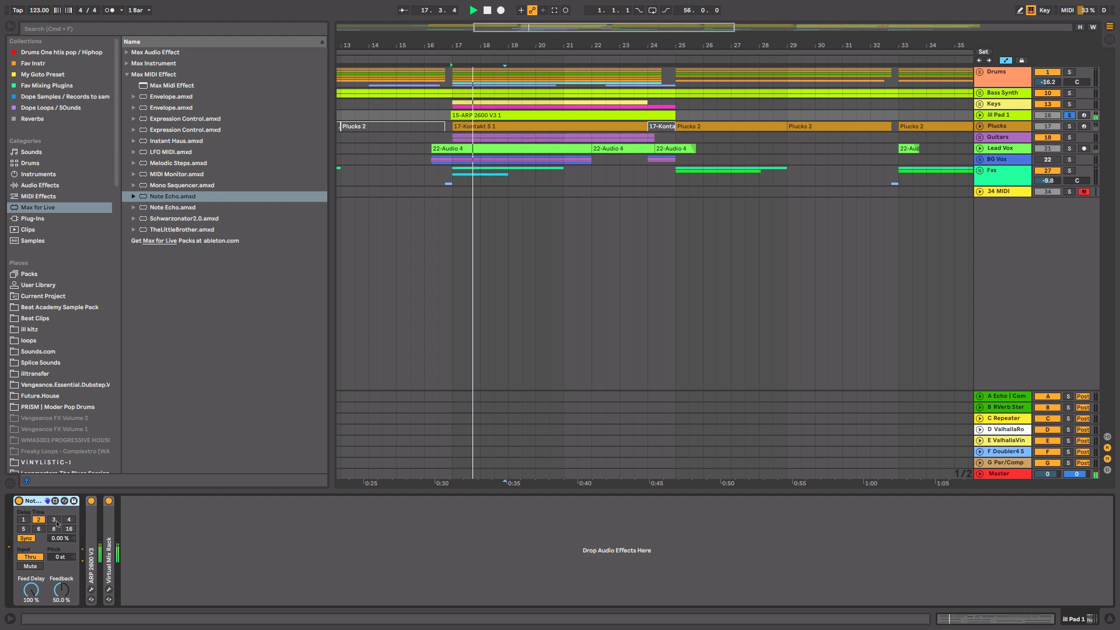
# - Set Note Echo's Pitch to +4 st on the ill Pad 1 track and play the pad with the transposed echo
pyautogui.press('space')
pyautogui.moveTo(62, 559); pyautogui.dragTo(63, 546)
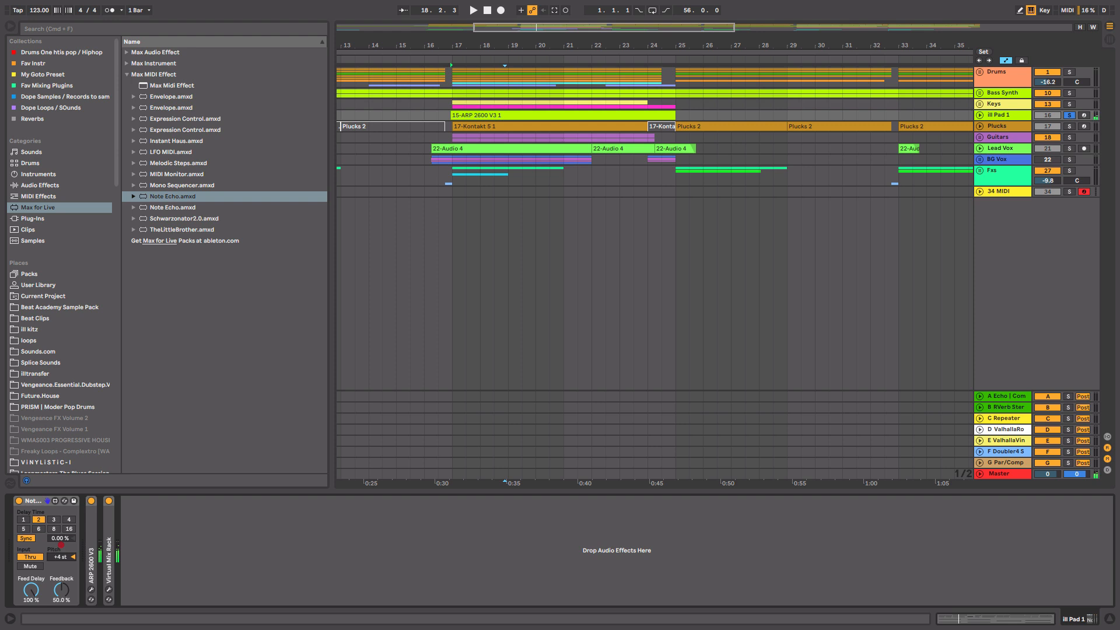
pyautogui.press('space')
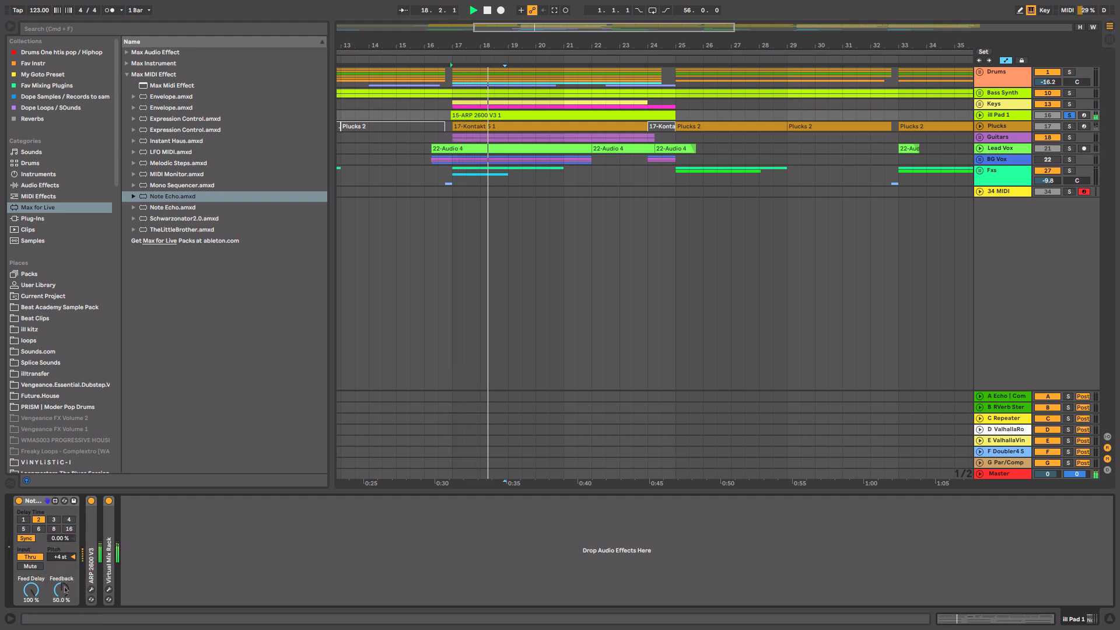
pyautogui.press('space')
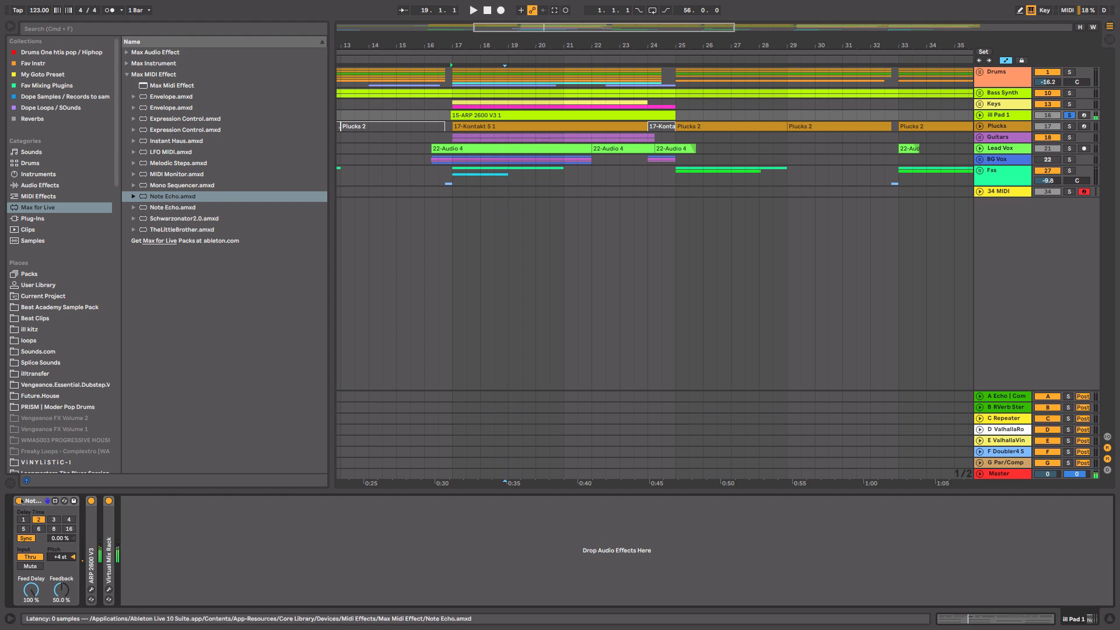
# - Switch Note Echo's Delay Time to 1 and remove the device from the ill Pad 1 track
pyautogui.click(23, 519)
pyautogui.click(19, 500)
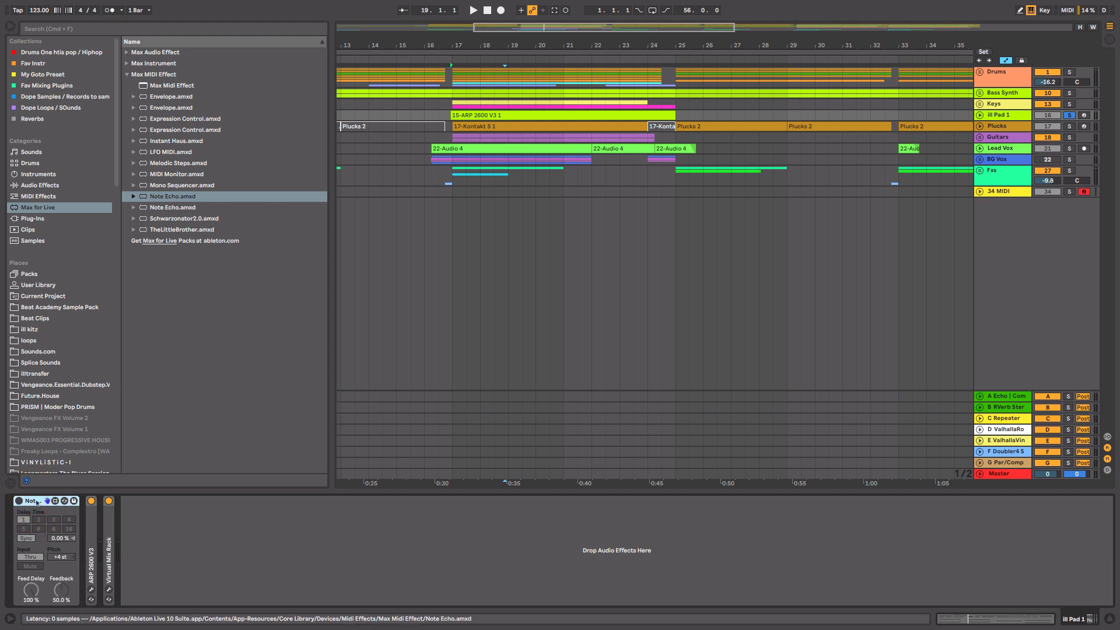
pyautogui.press('Delete')
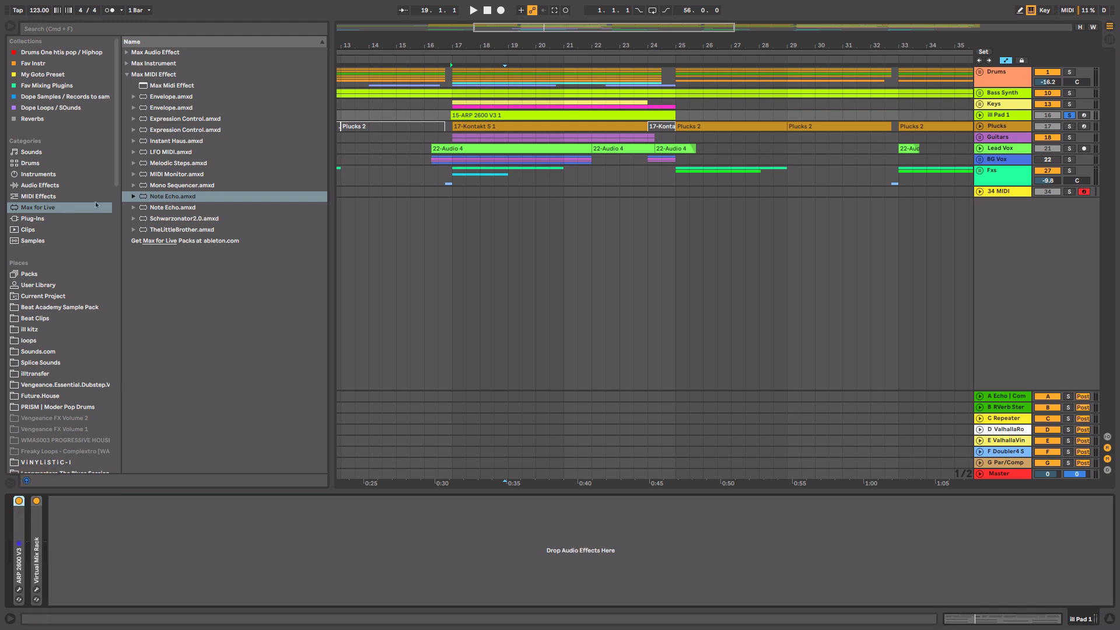
# - Add the MIDI Monitor effect before the ARP 2600 V3 on the ill Pad 1 track and play the pad to monitor its notes
pyautogui.moveTo(159, 173); pyautogui.dragTo(21, 565)
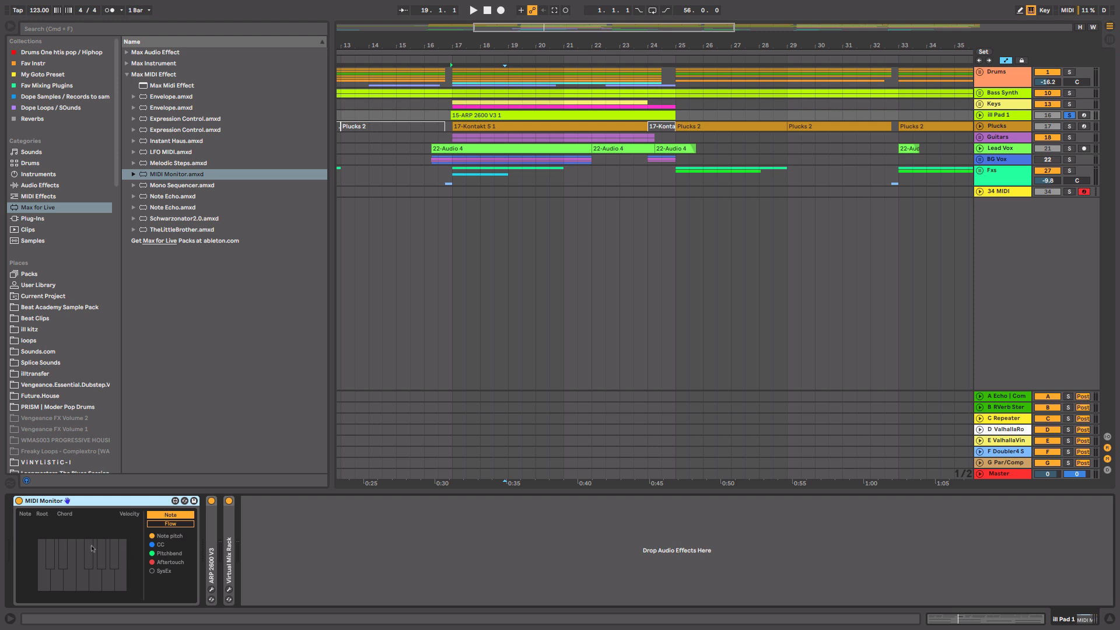
pyautogui.press('space')
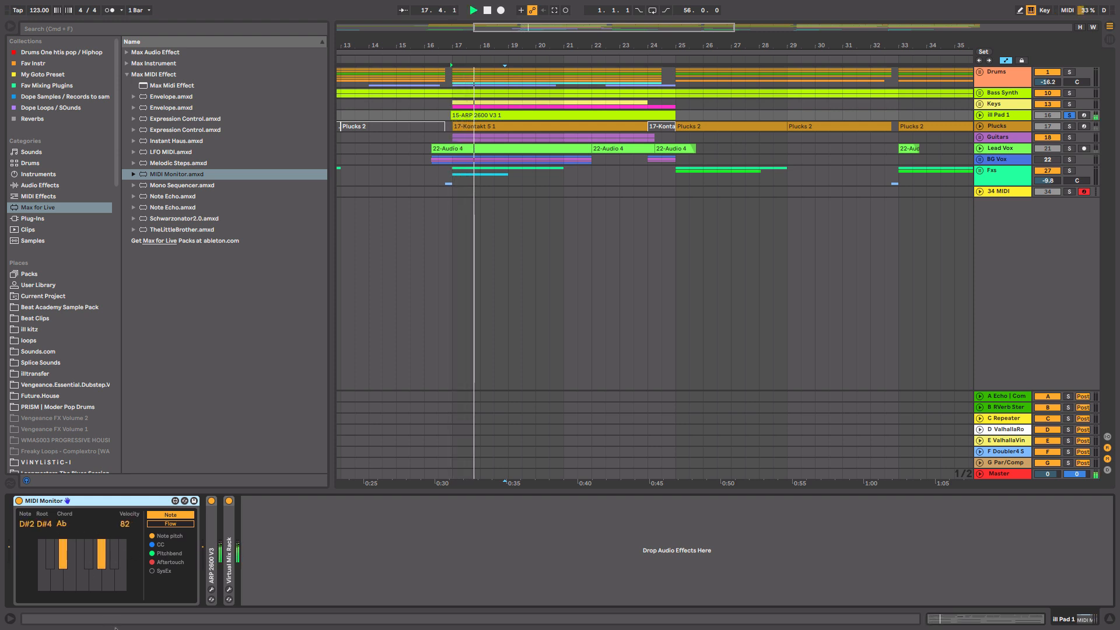
pyautogui.press('space')
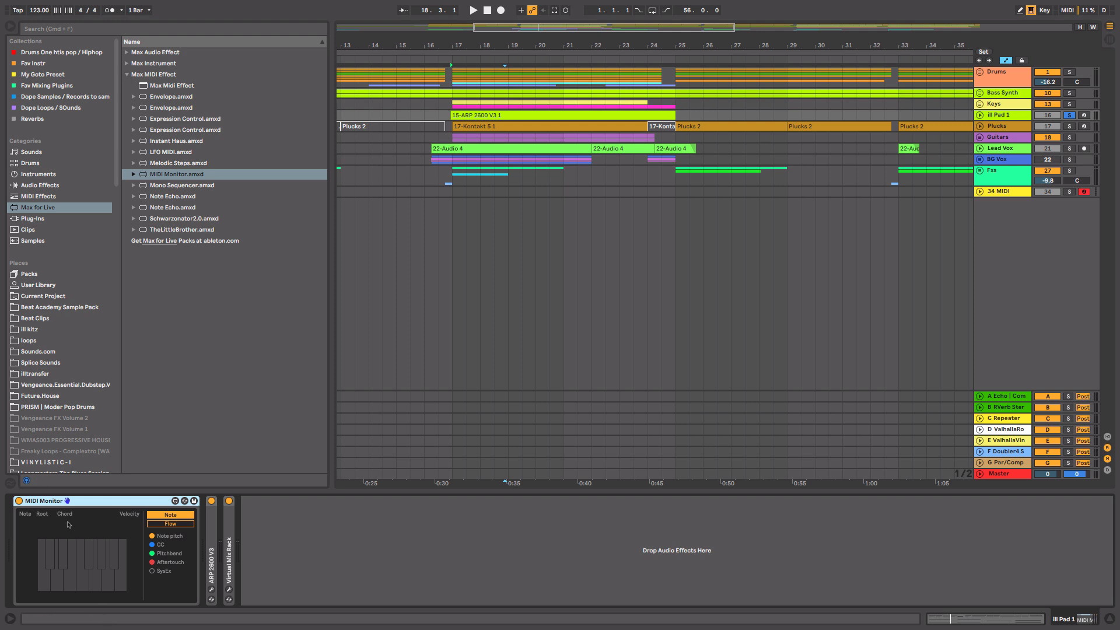
pyautogui.press('space')
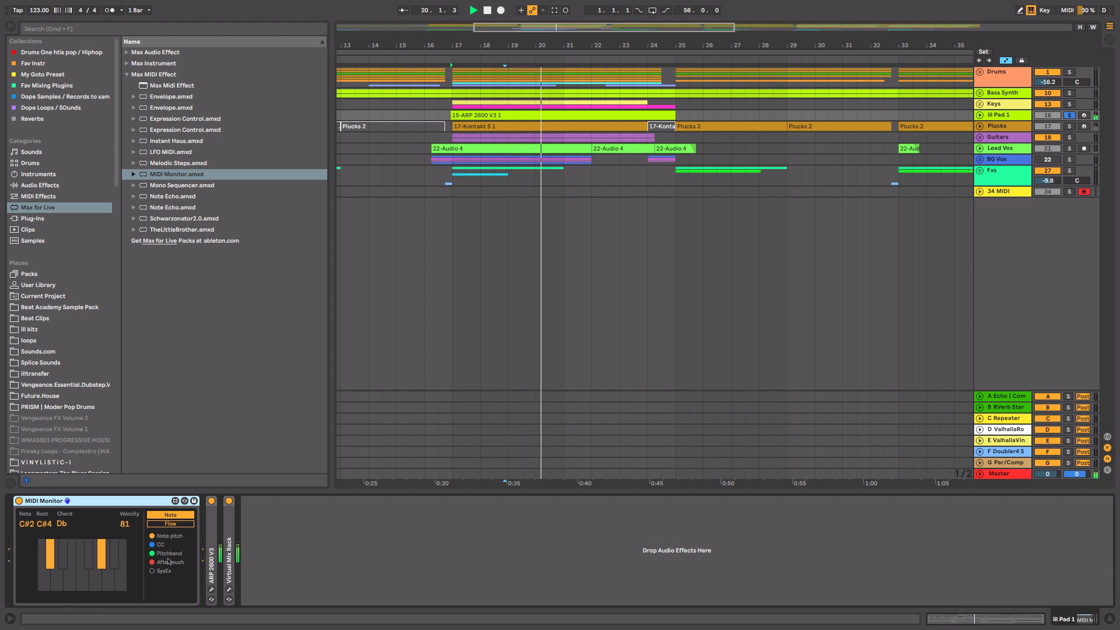
pyautogui.press('space')
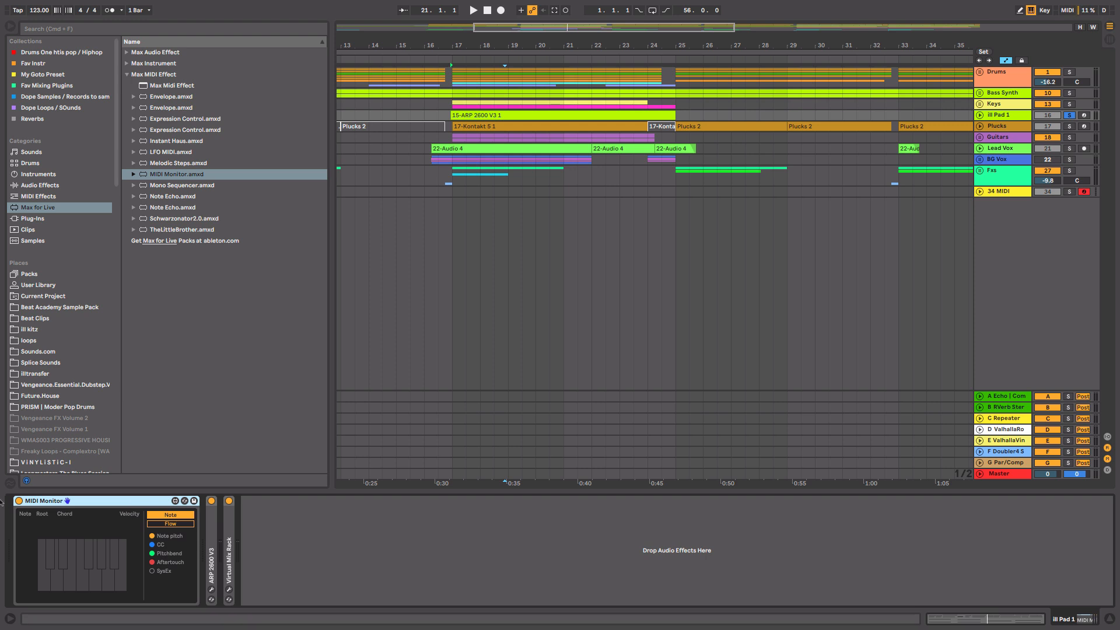
# - Browse the Beat Academy Sample Pack and expand the Kicks folder within One Shots
pyautogui.click(64, 307)
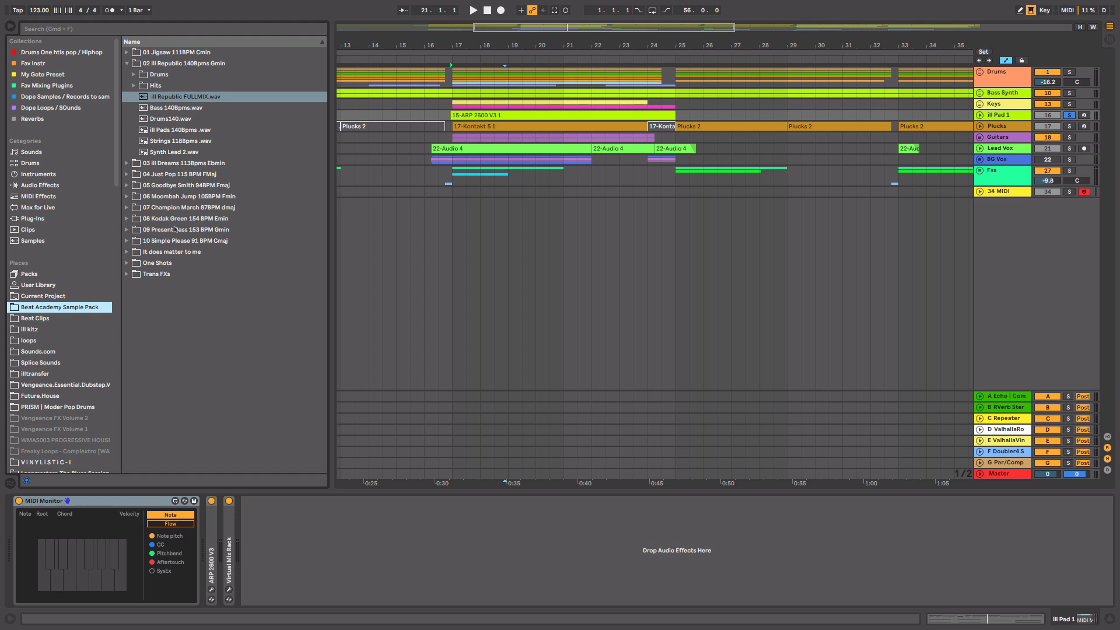
pyautogui.click(128, 264)
pyautogui.click(133, 196)
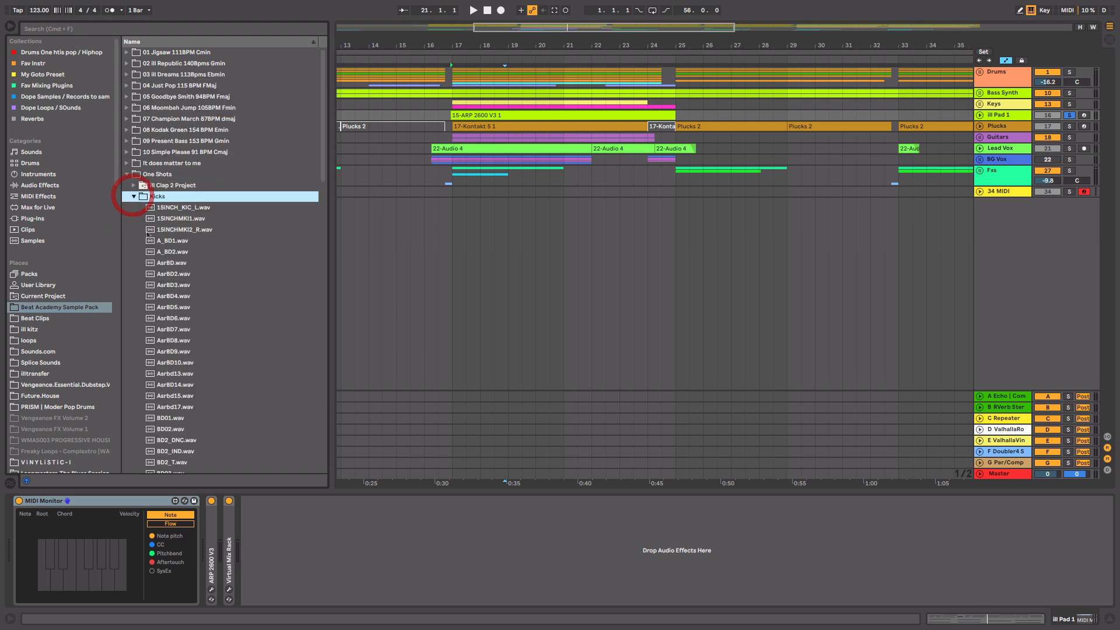